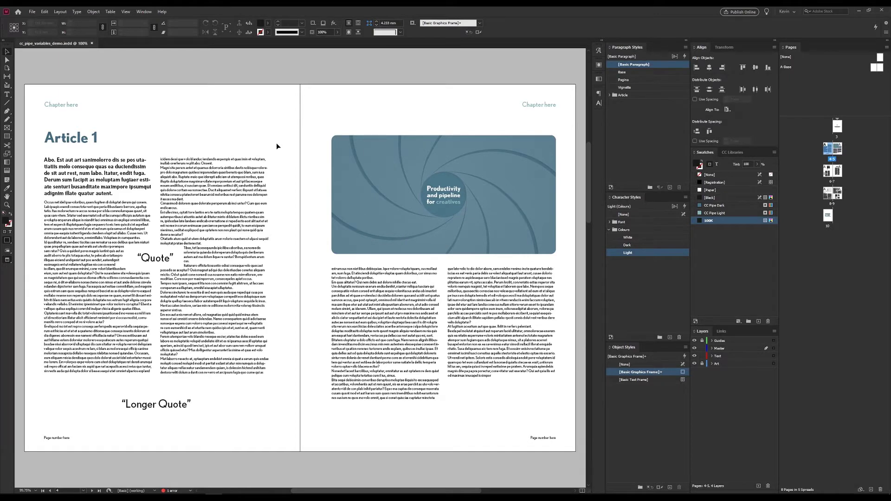
Bring up the Text Variables definitions dialog from the Type menu's Text Variables submenu
{"action": "left_click", "coordinate": [77, 12]}
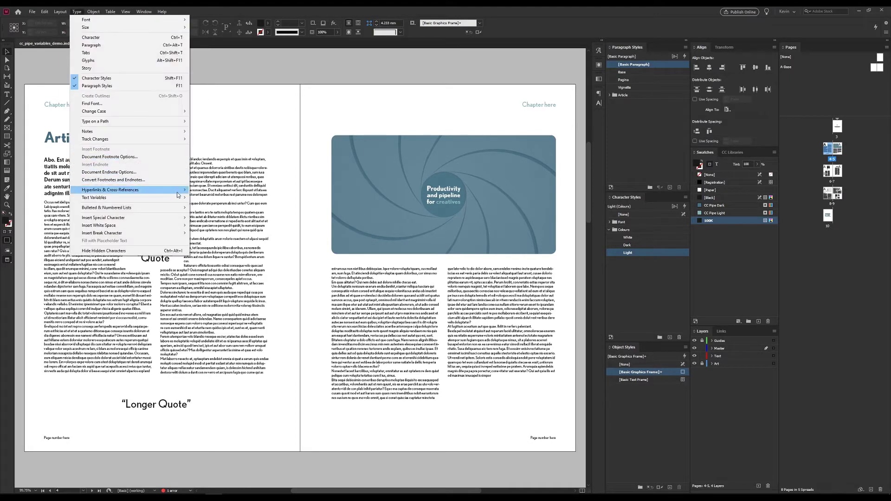
{"action": "mouse_move", "coordinate": [181, 198]}
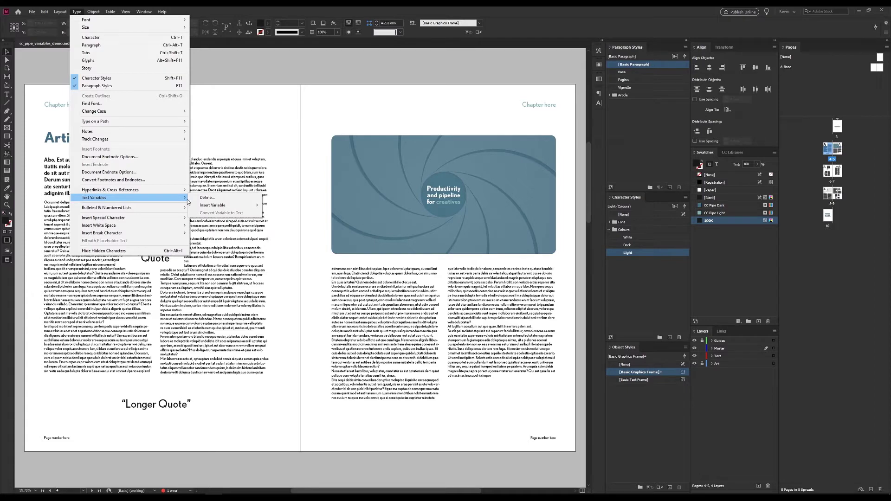
{"action": "mouse_move", "coordinate": [234, 207]}
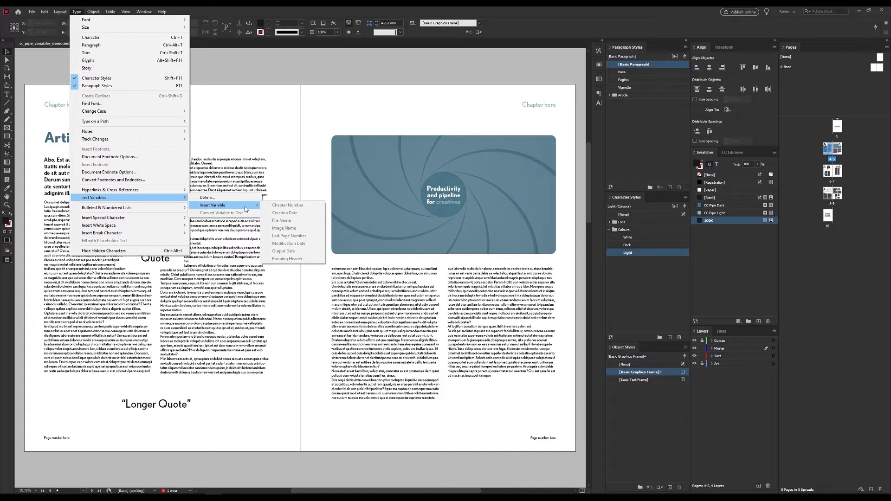
{"action": "left_click", "coordinate": [232, 197]}
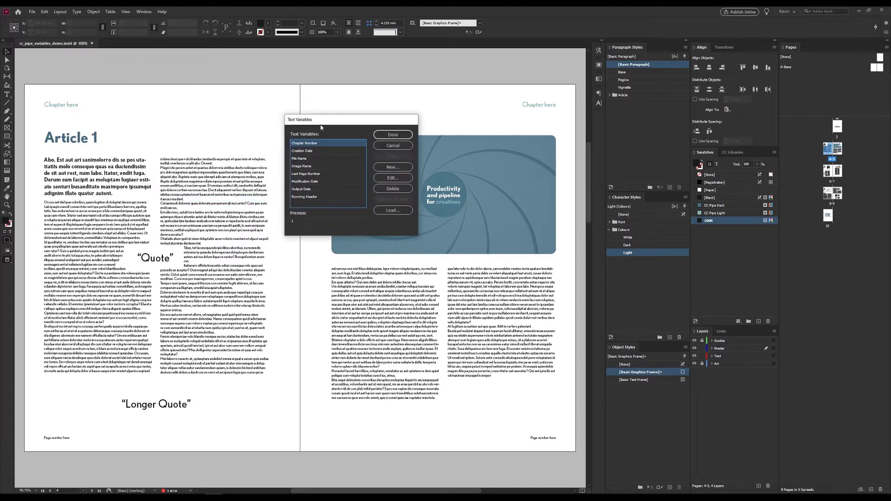
{"action": "left_click_drag", "start_coordinate": [320, 127], "coordinate": [317, 137]}
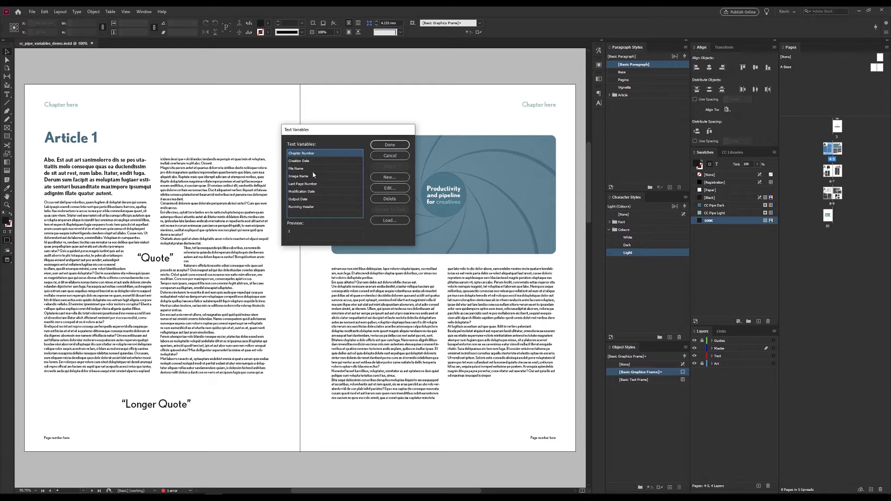
{"action": "left_click", "coordinate": [389, 178]}
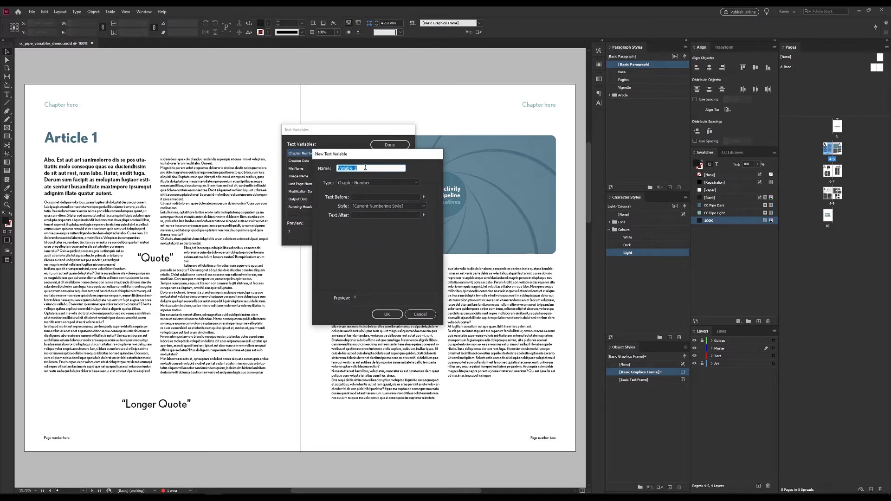
{"action": "left_click", "coordinate": [365, 168]}
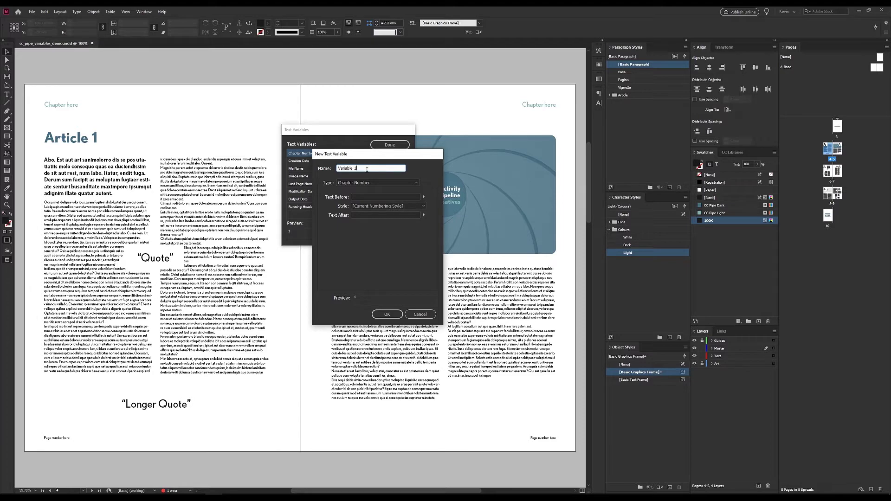
{"action": "left_click", "coordinate": [348, 184]}
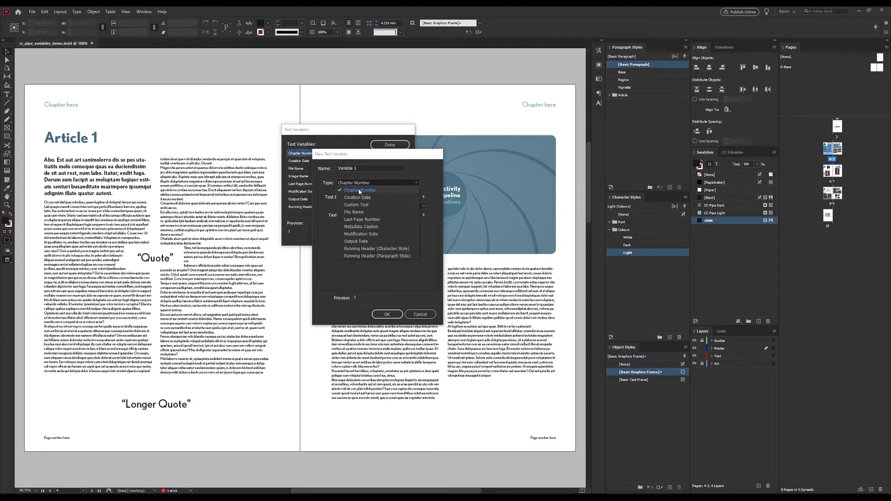
{"action": "left_click", "coordinate": [360, 212]}
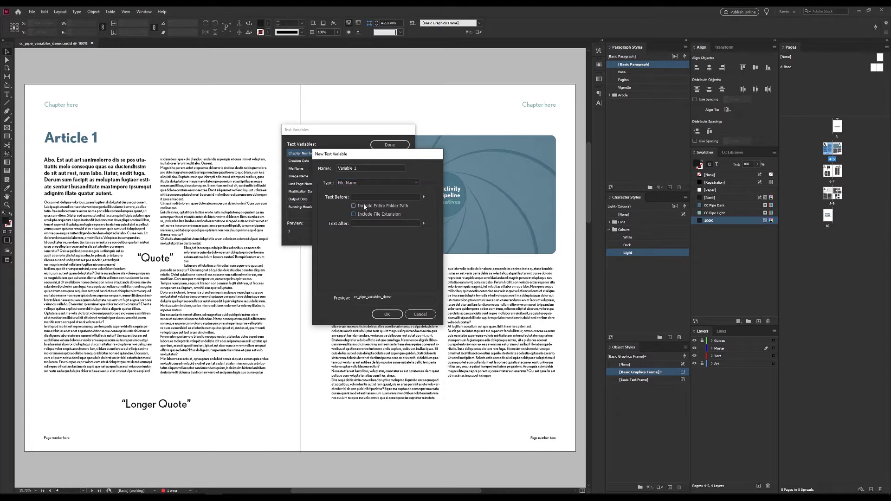
{"action": "left_click", "coordinate": [368, 213]}
{"action": "left_click", "coordinate": [365, 196]}
{"action": "type", "text": "zdfh"}
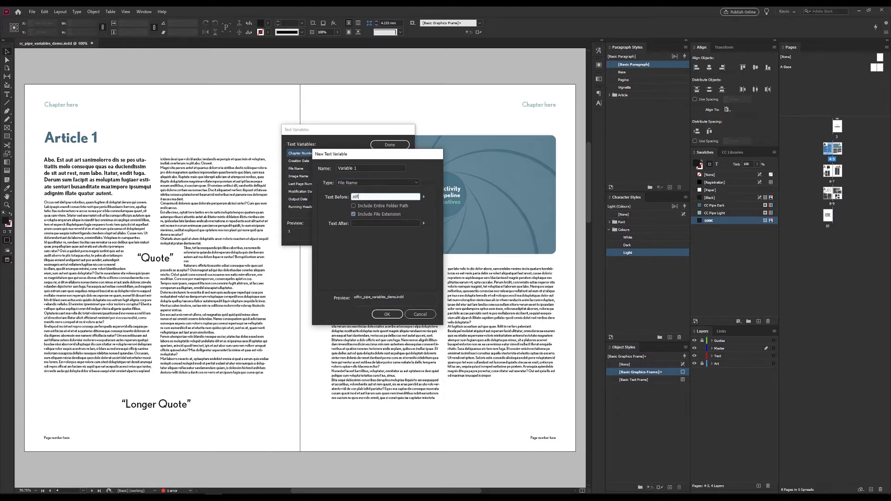
{"action": "left_click", "coordinate": [365, 223]}
{"action": "type", "text": "dzfshg"}
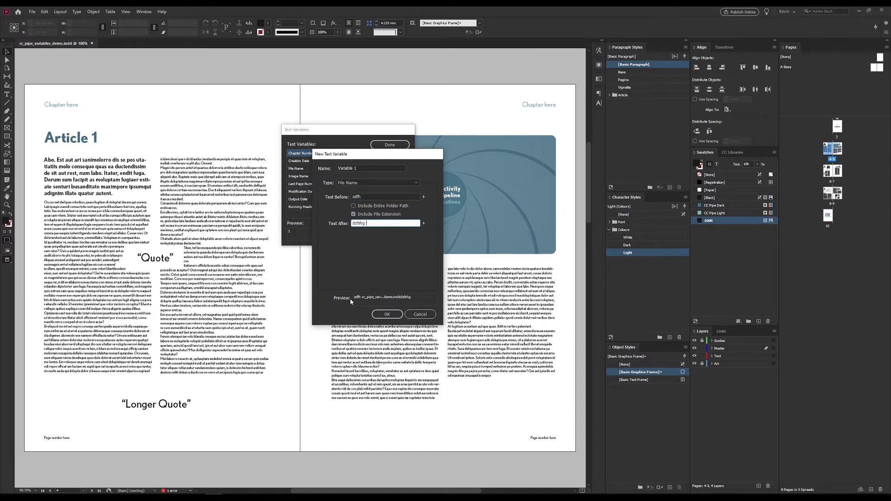
{"action": "left_click", "coordinate": [420, 314]}
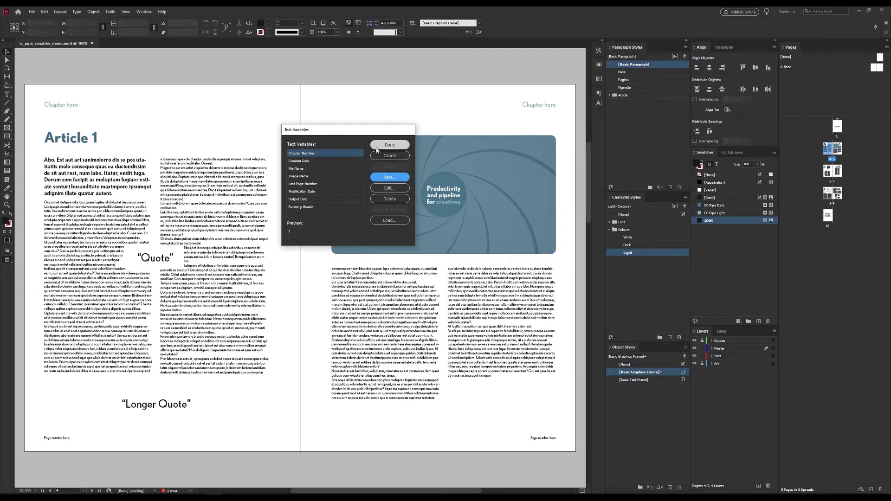
{"action": "left_click", "coordinate": [389, 144]}
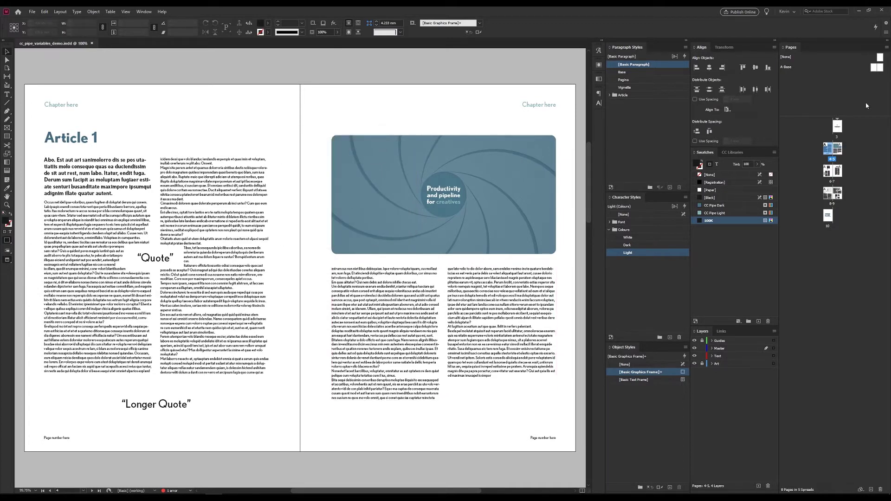
On the A-Base parent spread, delete 'Page number here' from the right and left footer frames
{"action": "double_click", "coordinate": [881, 70]}
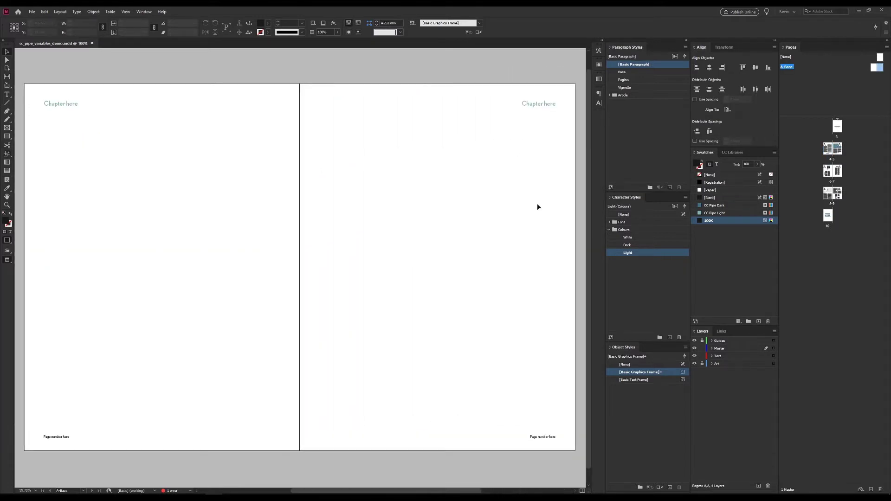
{"action": "left_click", "coordinate": [541, 435]}
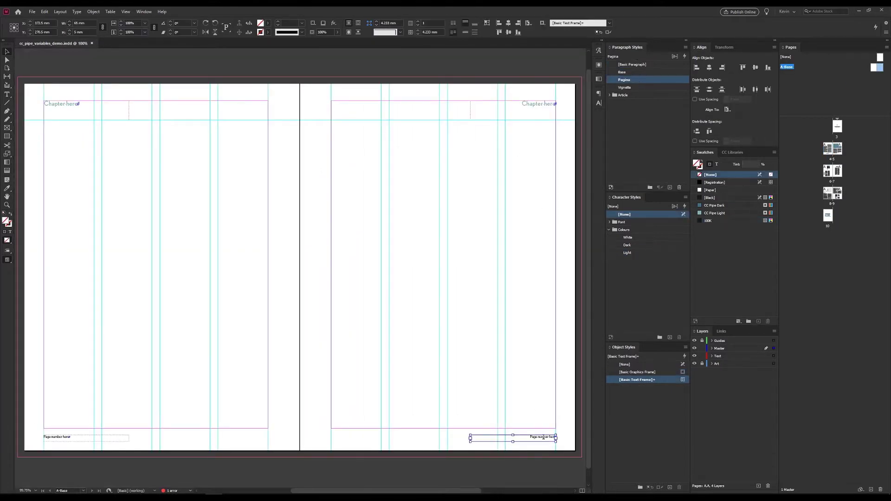
{"action": "triple_click", "coordinate": [535, 436]}
{"action": "key", "text": "BackSpace"}
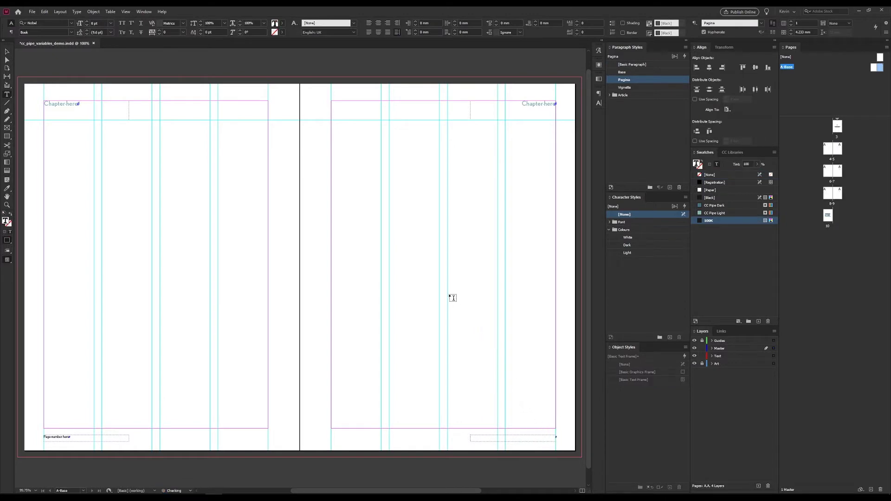
{"action": "triple_click", "coordinate": [104, 434]}
{"action": "key", "text": "BackSpace"}
{"action": "key", "text": "Escape"}
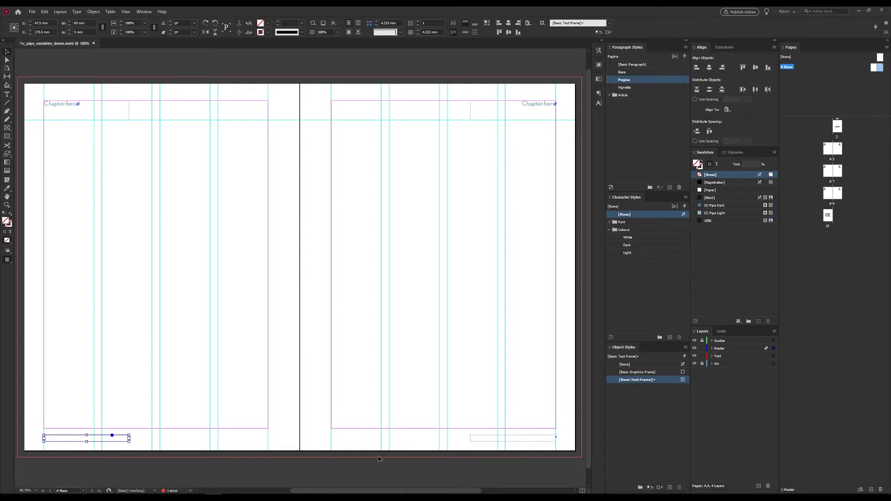
{"action": "left_click", "coordinate": [511, 438]}
{"action": "double_click", "coordinate": [511, 438]}
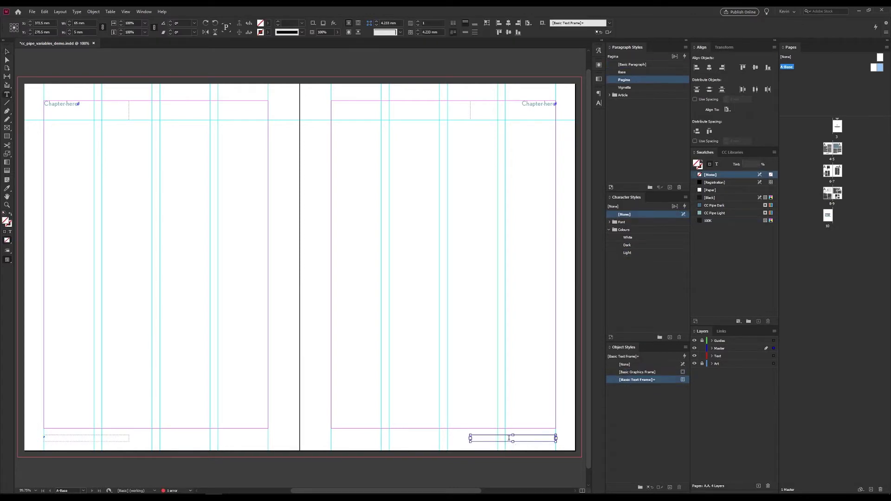
Insert the current page number marker into the right footer
{"action": "left_click", "coordinate": [77, 11]}
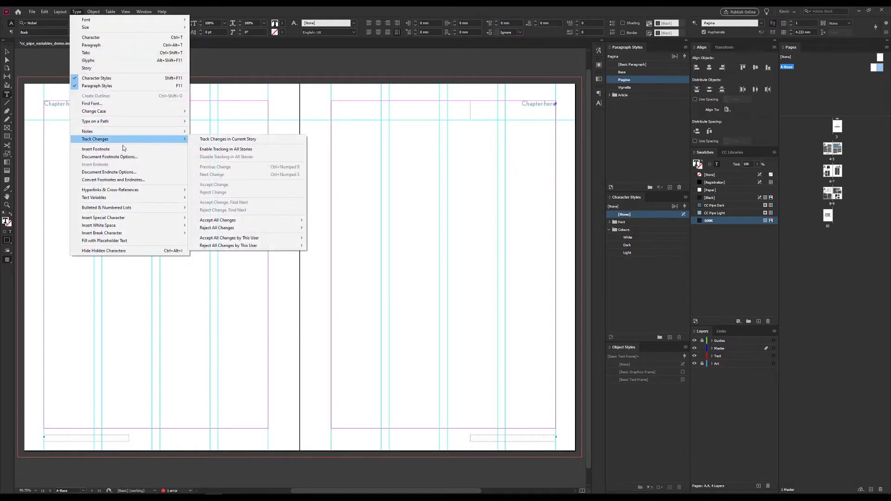
{"action": "mouse_move", "coordinate": [133, 218]}
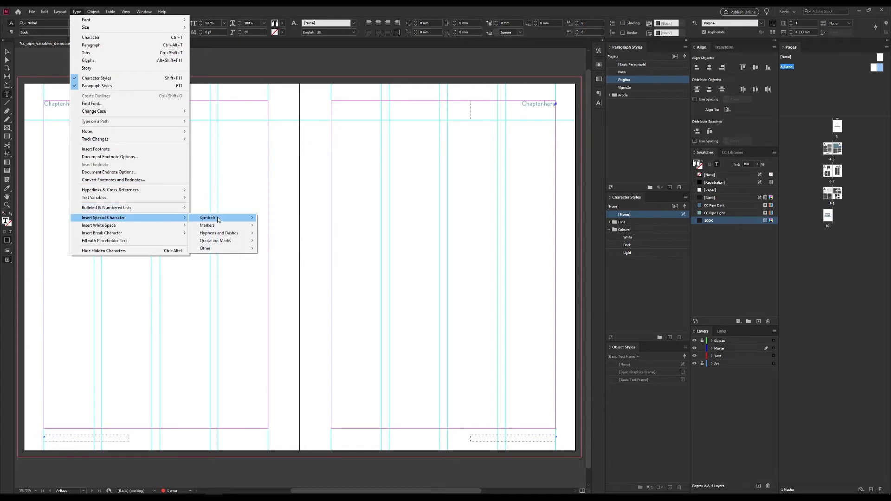
{"action": "left_click", "coordinate": [288, 225]}
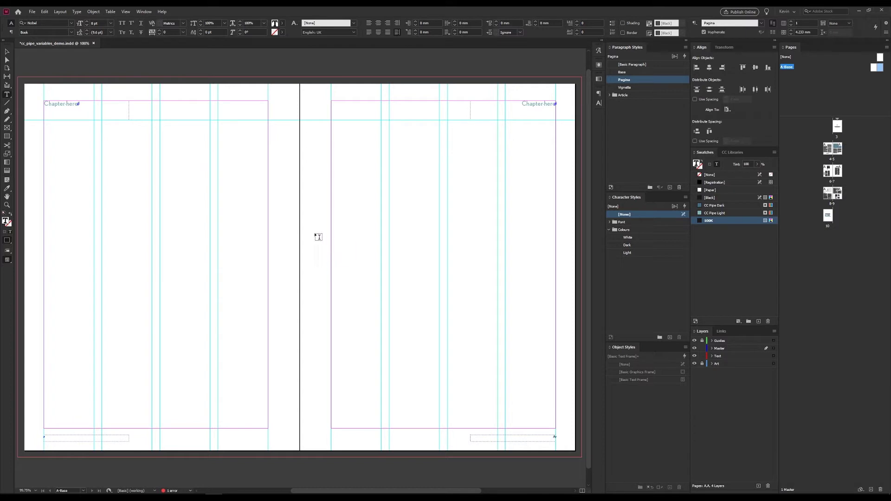
Give the Last Page Number variable 'Out of' as text before, and insert it in the right footer
{"action": "left_click", "coordinate": [77, 11]}
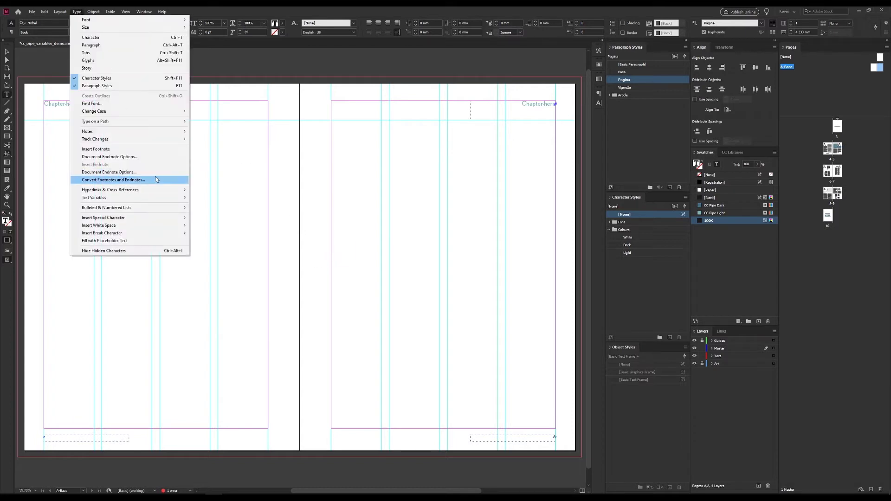
{"action": "mouse_move", "coordinate": [159, 202]}
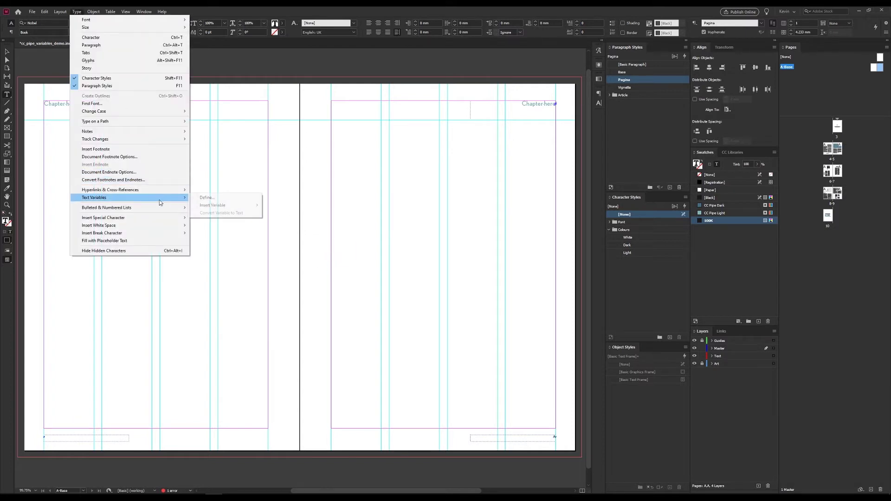
{"action": "left_click", "coordinate": [202, 201]}
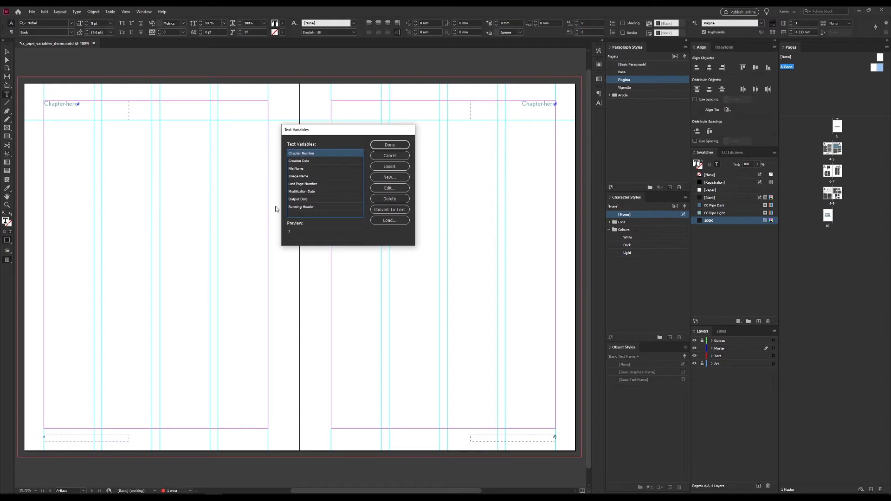
{"action": "left_click", "coordinate": [304, 184]}
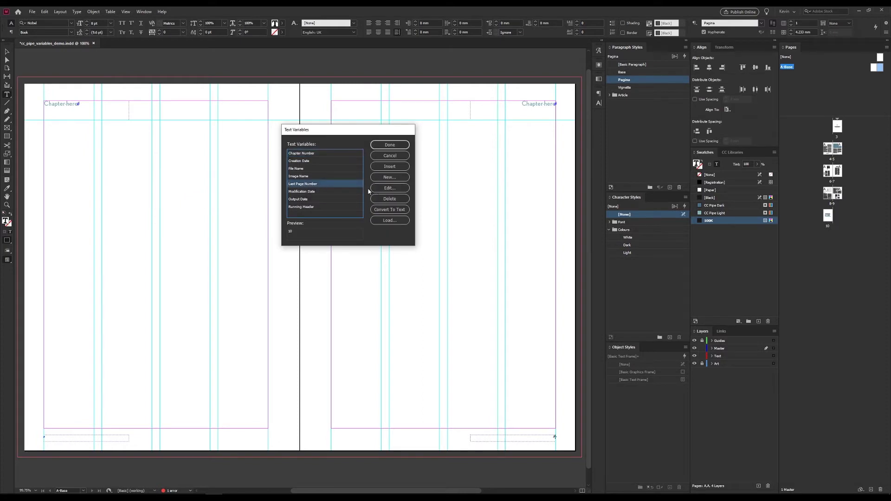
{"action": "left_click", "coordinate": [388, 188]}
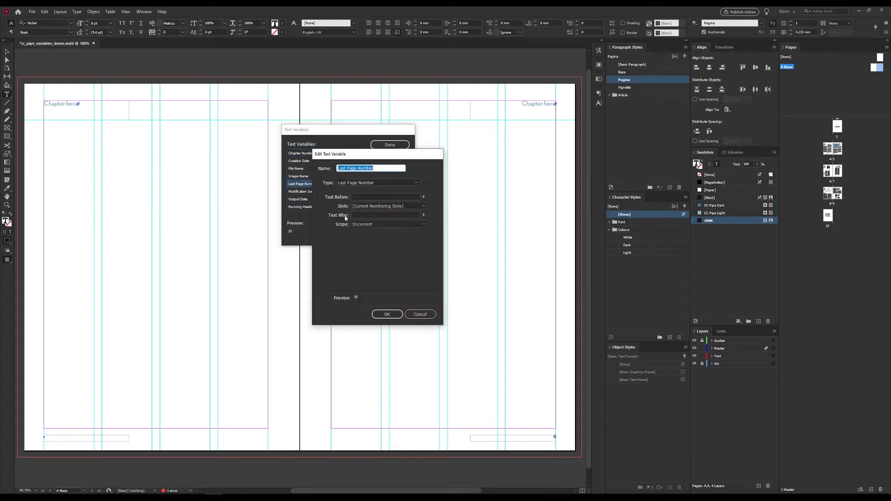
{"action": "left_click", "coordinate": [367, 196]}
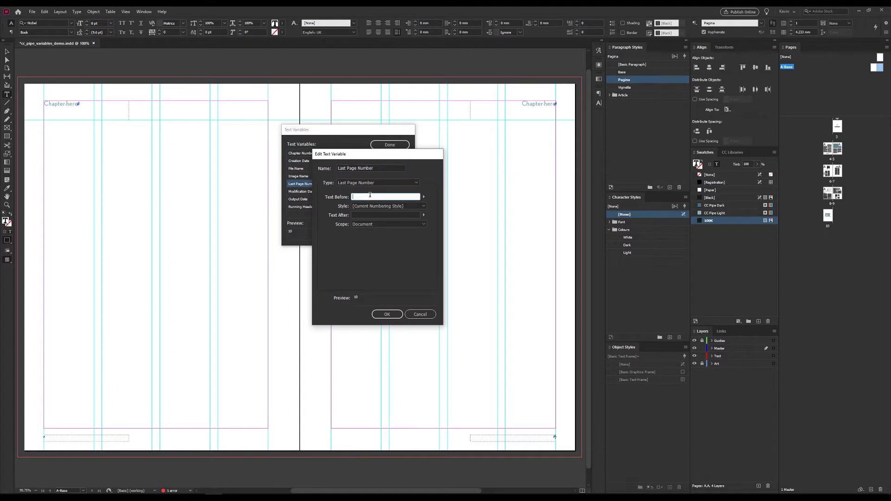
{"action": "type", "text": "Out of"}
{"action": "left_click", "coordinate": [386, 314]}
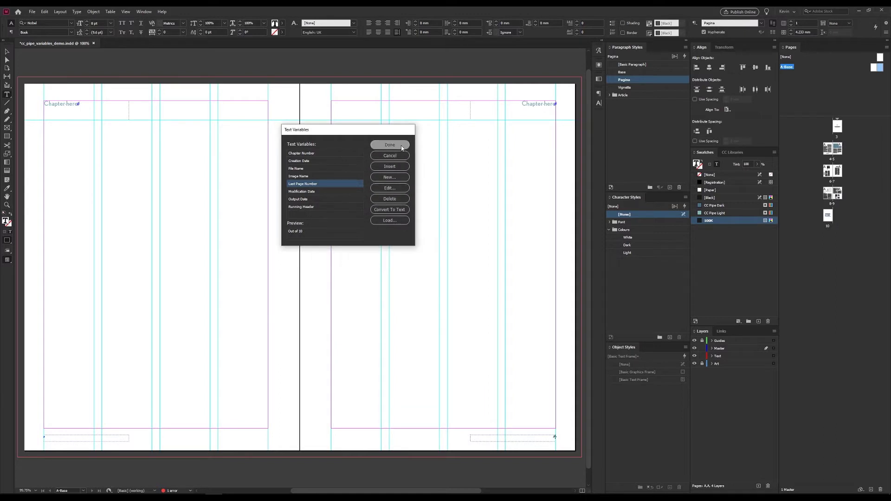
{"action": "left_click", "coordinate": [383, 168]}
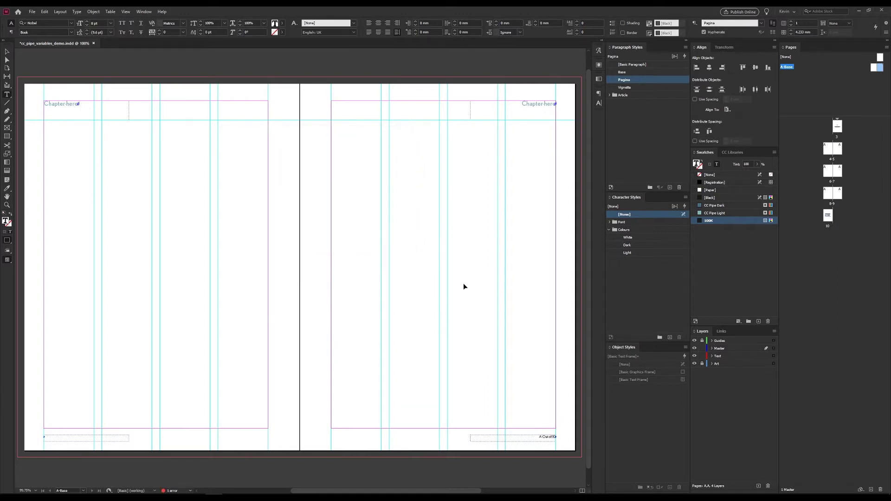
Paste the 'Out of 10' page variables into the left footer
{"action": "left_click", "coordinate": [88, 438]}
{"action": "type", "text": "Out of 10"}
{"action": "key", "text": "Escape"}
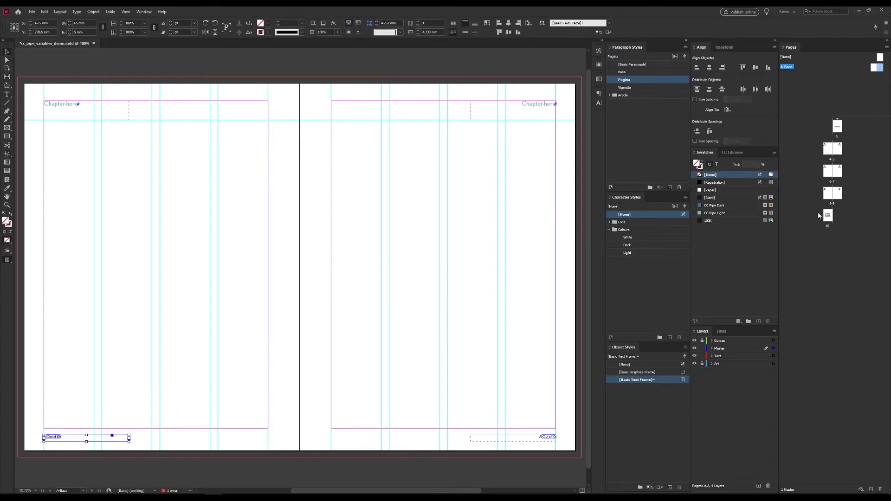
Go to spread 4–5 in preview mode, showing the top of the pages
{"action": "double_click", "coordinate": [840, 150]}
{"action": "key", "text": "w"}
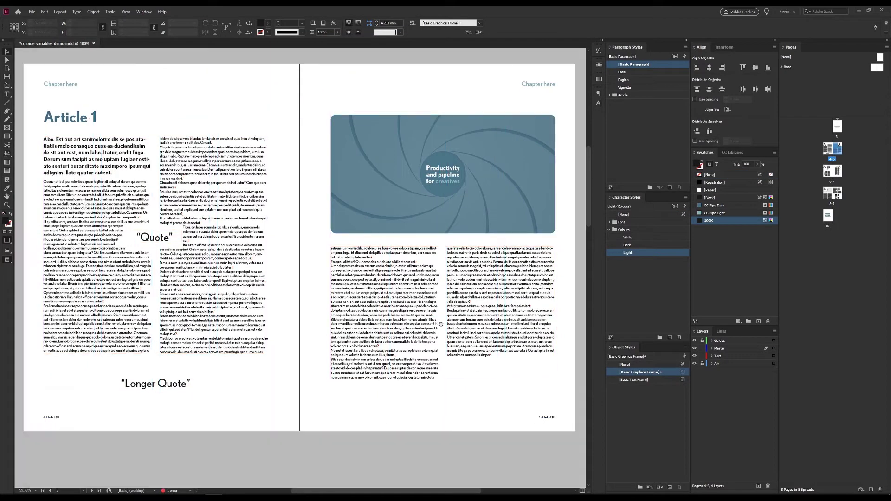
{"action": "left_click_drag", "start_coordinate": [364, 493], "coordinate": [364, 383]}
Scroll through the spreads to spread 6–7 with the monitor image and its 'Copyright here' caption
{"action": "scroll", "coordinate": [363, 383], "scroll_direction": "down", "scroll_amount": 2}
{"action": "key", "text": "ctrl+1"}
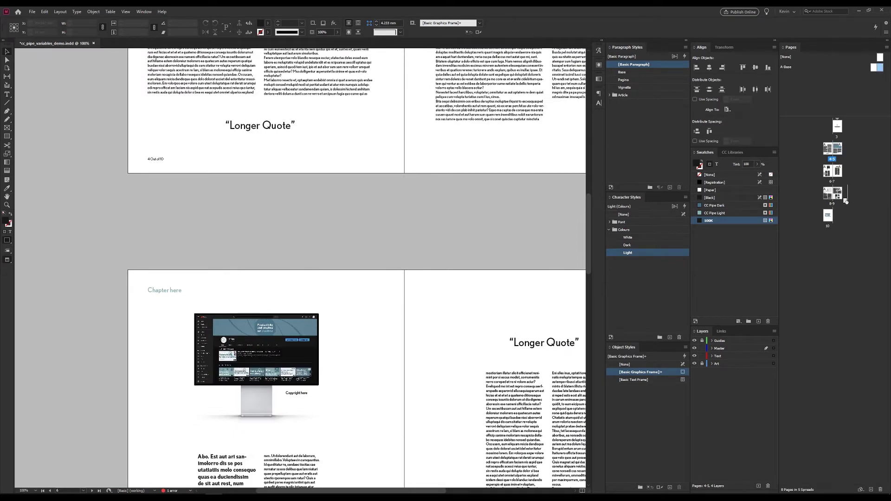
{"action": "key", "text": "alt+shift+Page_Down"}
{"action": "key", "text": "ctrl+alt+0"}
{"action": "scroll", "coordinate": [282, 295], "scroll_direction": "down", "scroll_amount": 1}
{"action": "scroll", "coordinate": [257, 312], "scroll_direction": "up", "scroll_amount": 8}
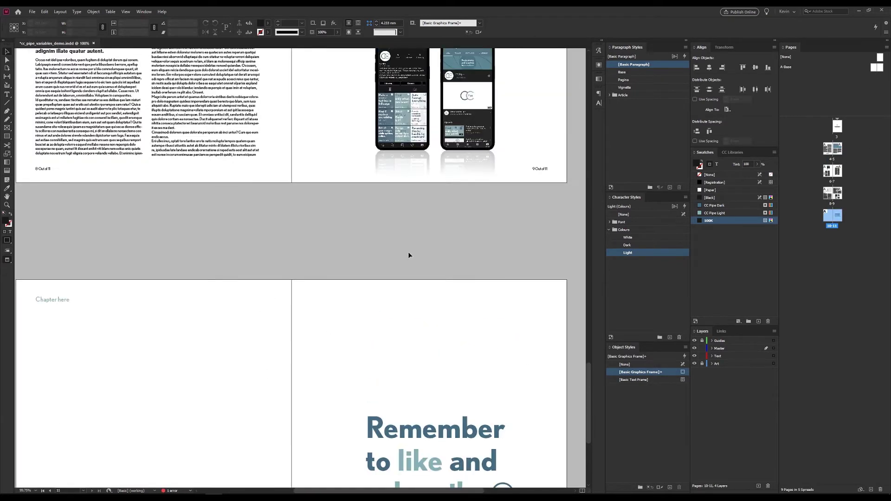
{"action": "scroll", "coordinate": [532, 279], "scroll_direction": "down", "scroll_amount": 8}
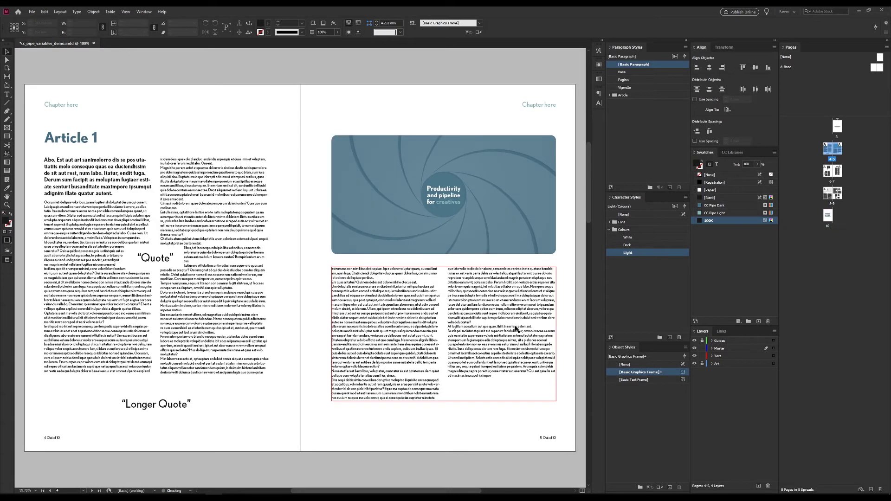
{"action": "scroll", "coordinate": [459, 265], "scroll_direction": "up", "scroll_amount": 15}
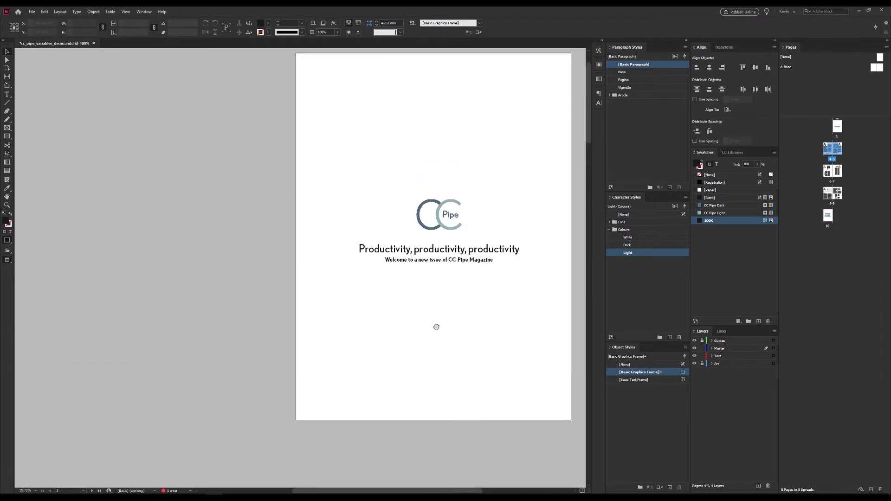
{"action": "scroll", "coordinate": [430, 206], "scroll_direction": "down", "scroll_amount": 8}
{"action": "scroll", "coordinate": [430, 205], "scroll_direction": "down", "scroll_amount": 12}
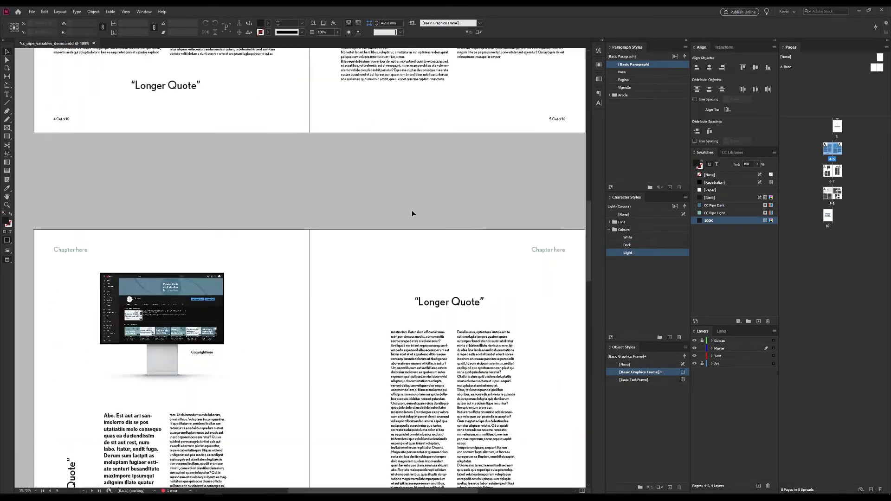
{"action": "scroll", "coordinate": [332, 217], "scroll_direction": "down", "scroll_amount": 2}
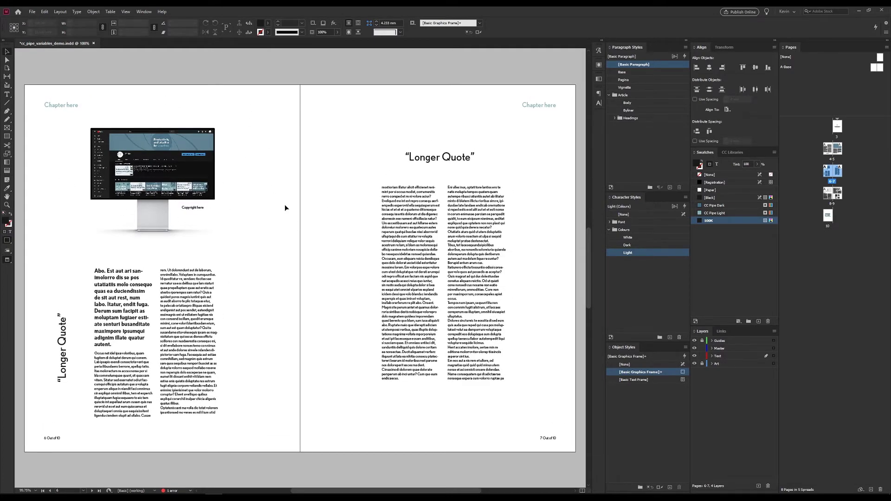
{"action": "scroll", "coordinate": [284, 204], "scroll_direction": "up", "scroll_amount": 2}
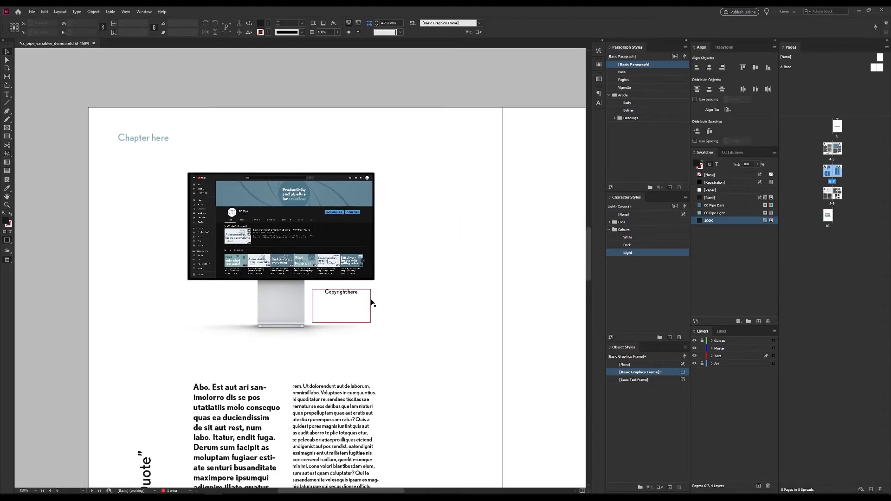
Delete the 'Copyright here' placeholder text from the caption under the monitor image
{"action": "left_click", "coordinate": [359, 301]}
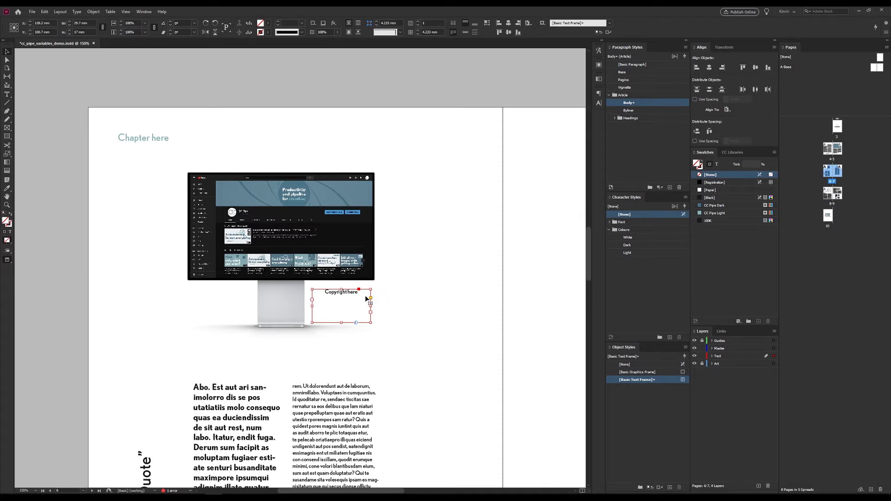
{"action": "double_click", "coordinate": [367, 300]}
{"action": "key", "text": "ctrl+a"}
{"action": "key", "text": "Delete"}
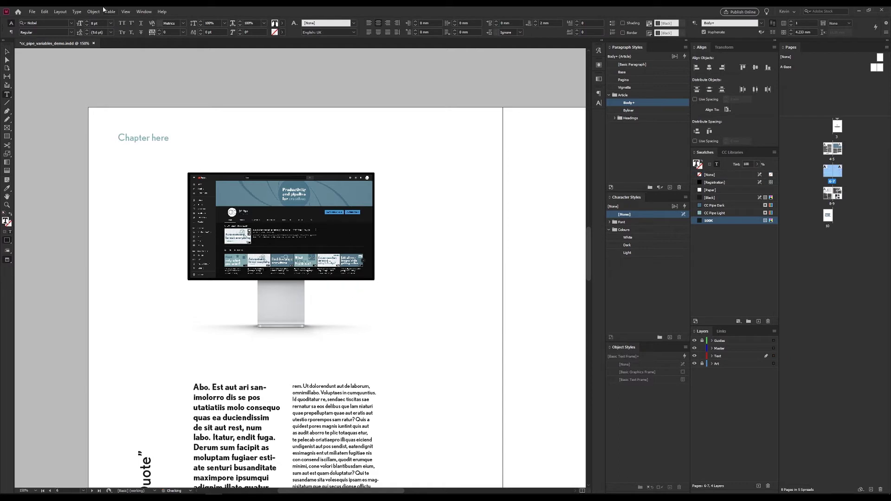
Set the Image Name variable to Copyright metadata with a © symbol before it, and insert it in the caption
{"action": "left_click", "coordinate": [78, 12]}
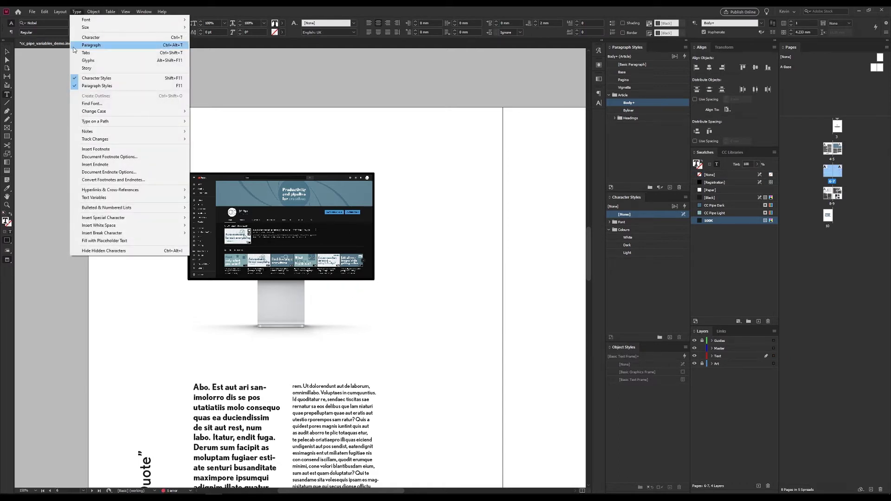
{"action": "mouse_move", "coordinate": [119, 200]}
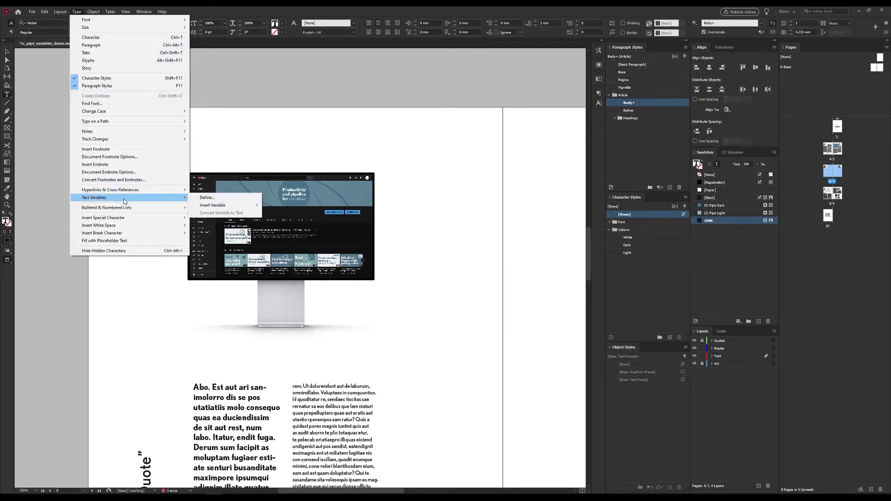
{"action": "left_click", "coordinate": [211, 198]}
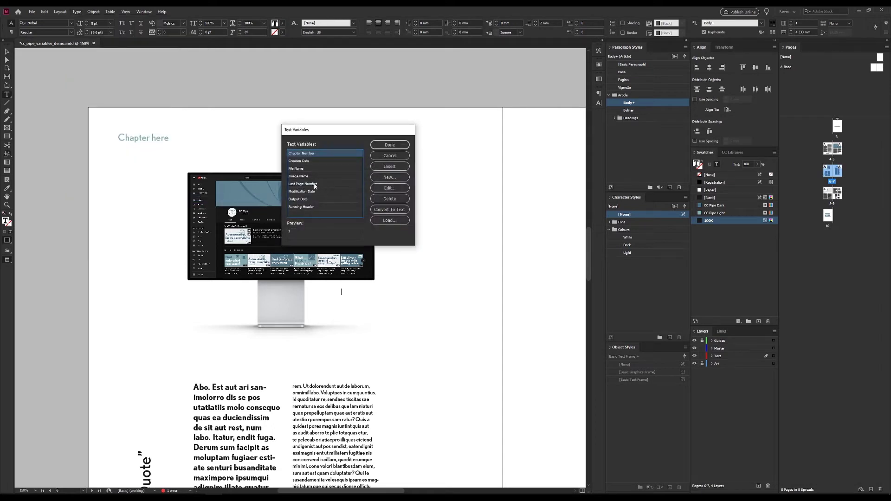
{"action": "left_click", "coordinate": [310, 177]}
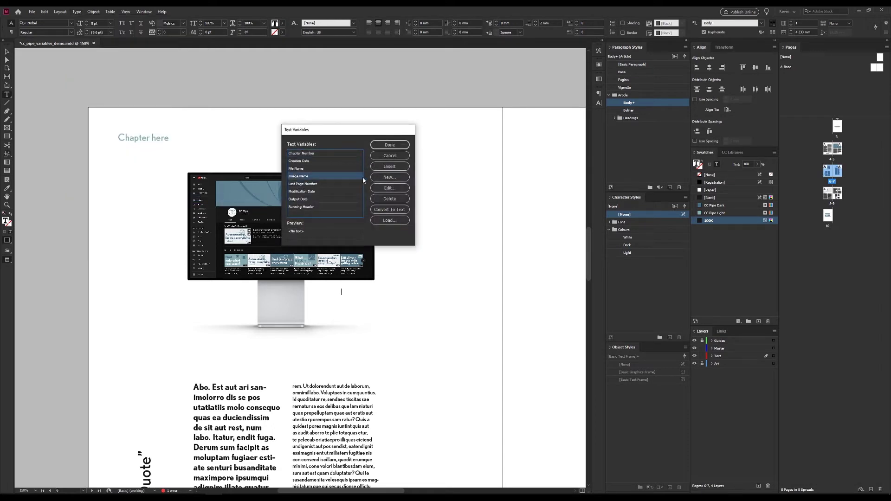
{"action": "left_click", "coordinate": [387, 189]}
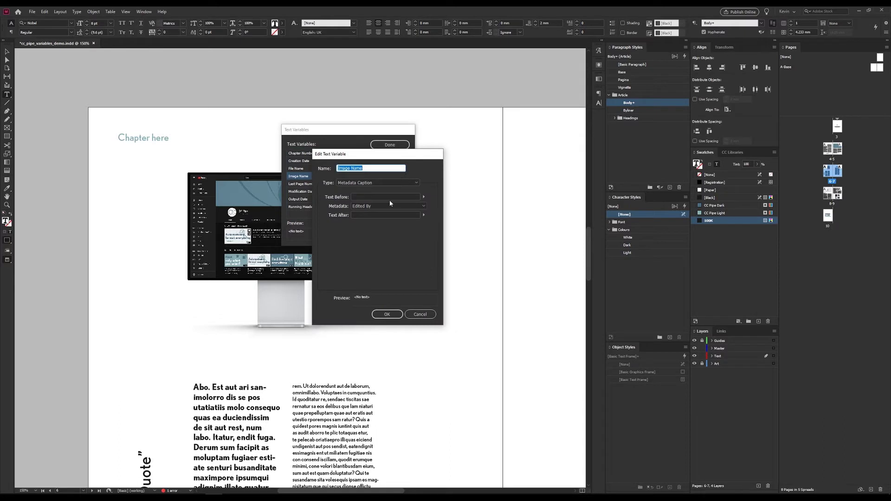
{"action": "left_click", "coordinate": [365, 207]}
{"action": "scroll", "coordinate": [385, 334], "scroll_direction": "down", "scroll_amount": 3}
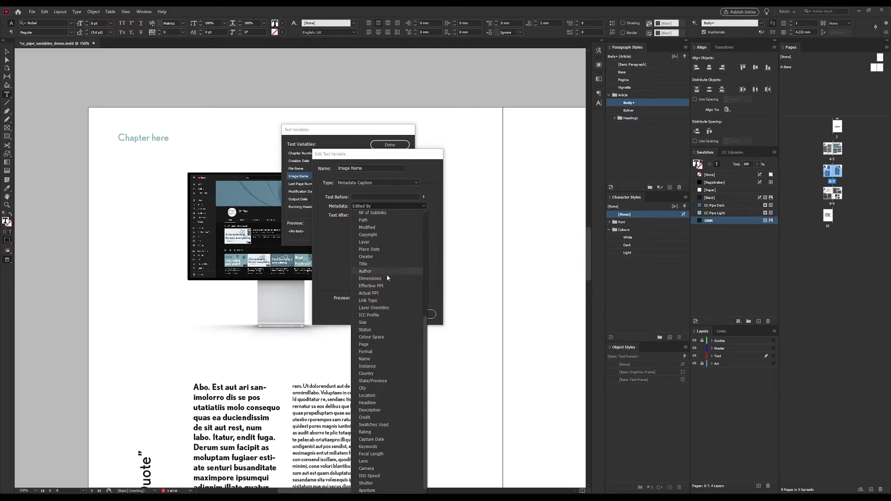
{"action": "left_click", "coordinate": [367, 234]}
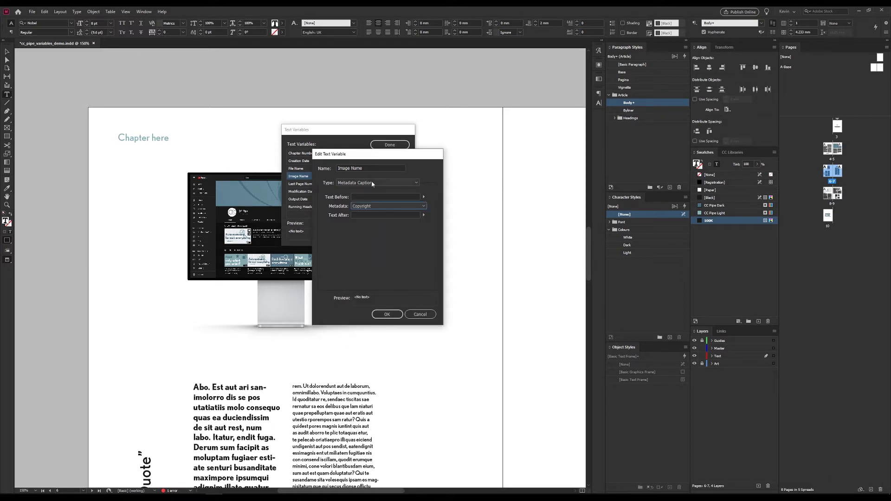
{"action": "left_click", "coordinate": [389, 196]}
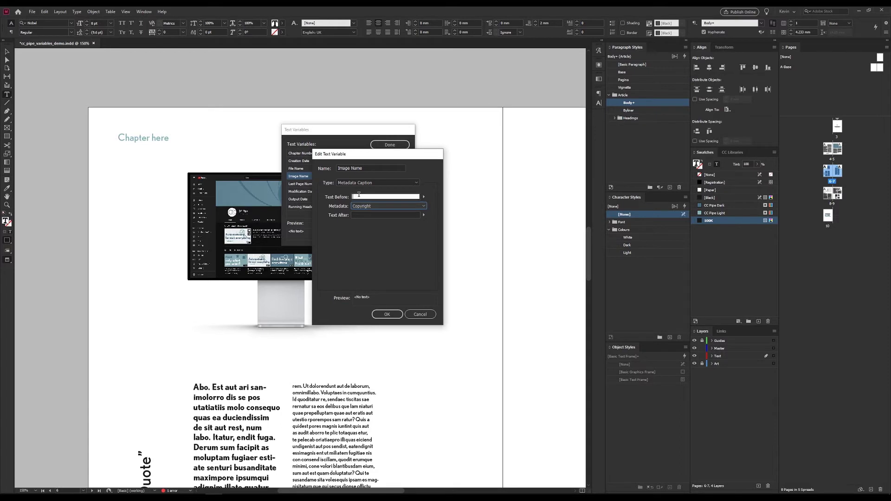
{"action": "left_click", "coordinate": [424, 197]}
{"action": "left_click", "coordinate": [436, 207]}
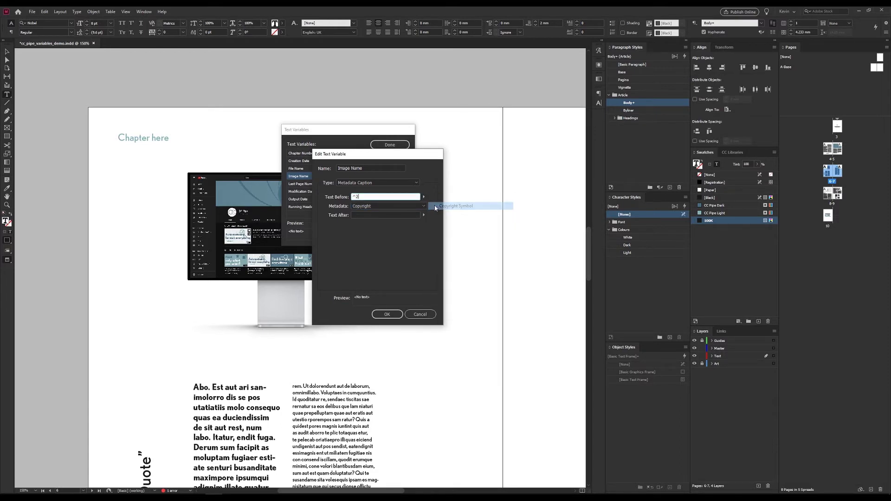
{"action": "left_click", "coordinate": [387, 314]}
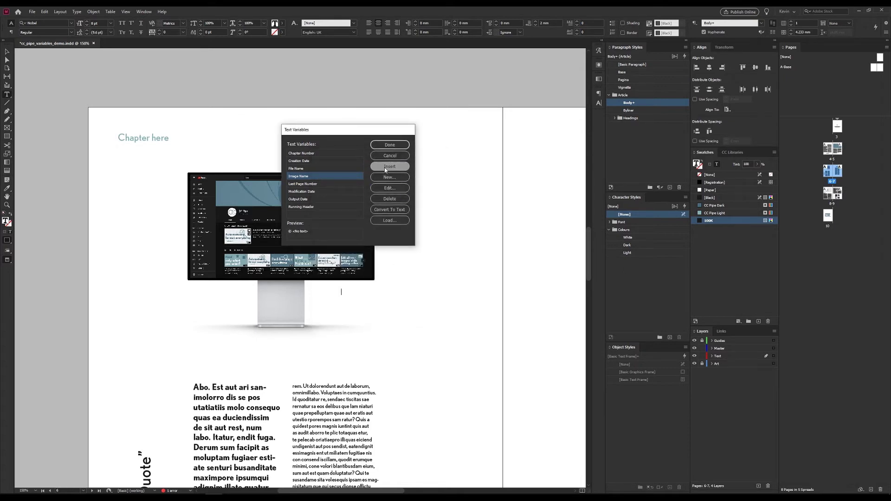
{"action": "left_click", "coordinate": [385, 170]}
Close the Text Variables dialog, deselect the caption, and fit spread 6–7 in the window
{"action": "left_click", "coordinate": [390, 145]}
{"action": "key", "text": "Escape"}
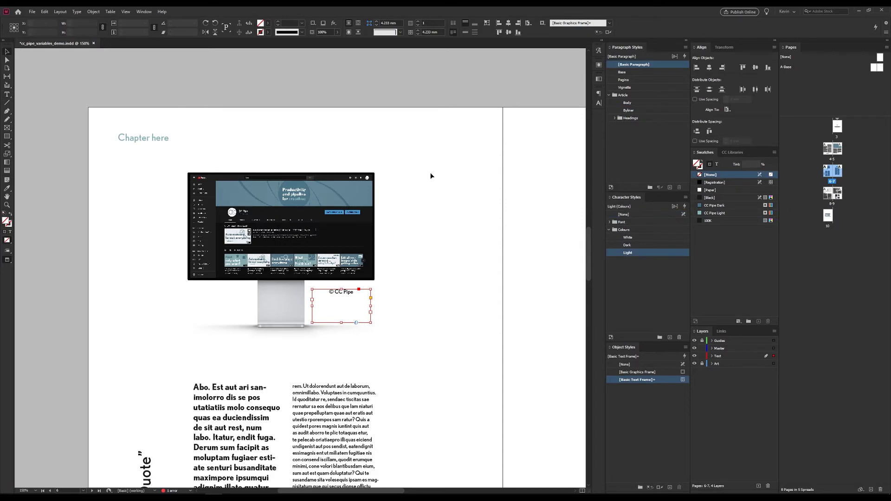
{"action": "left_click", "coordinate": [431, 176]}
{"action": "key", "text": "ctrl+minus"}
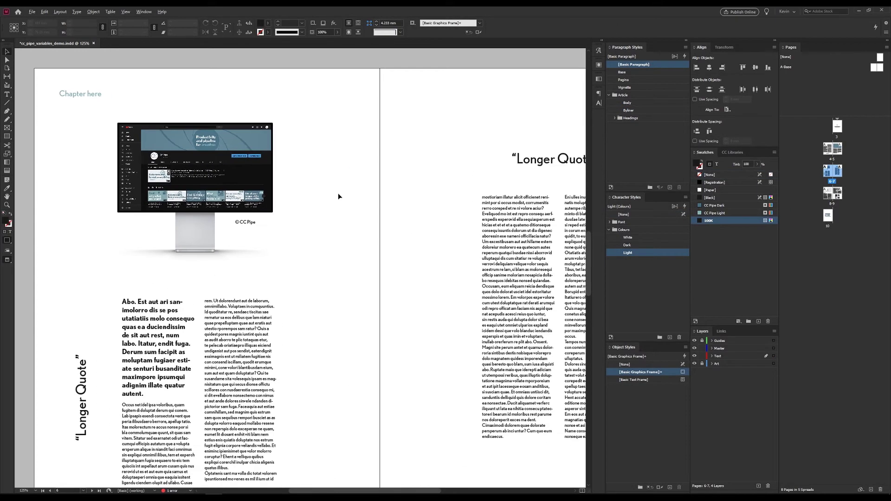
{"action": "key", "text": "ctrl+alt+0"}
Try moving the © CC Pipe caption right of the monitor, undo it, then go to the previous spread
{"action": "left_click", "coordinate": [204, 215]}
{"action": "left_click_drag", "start_coordinate": [191, 206], "coordinate": [258, 214]}
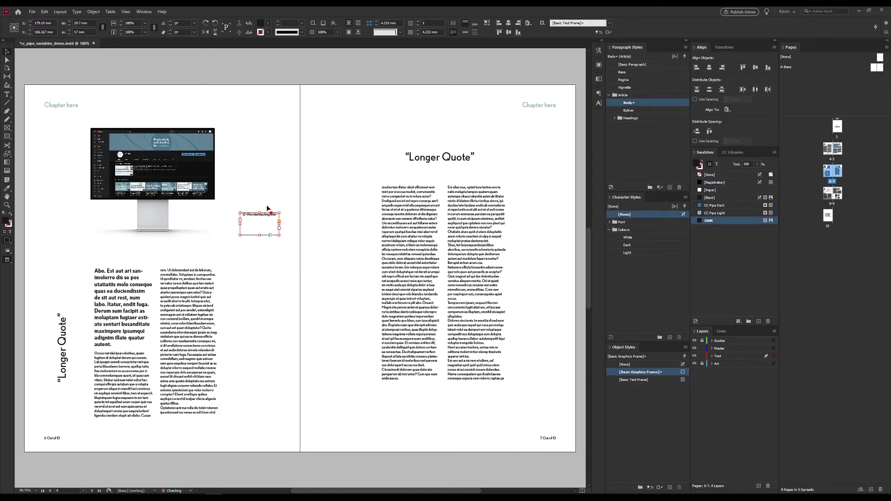
{"action": "key", "text": "ctrl+z"}
{"action": "key", "text": "ctrl+z"}
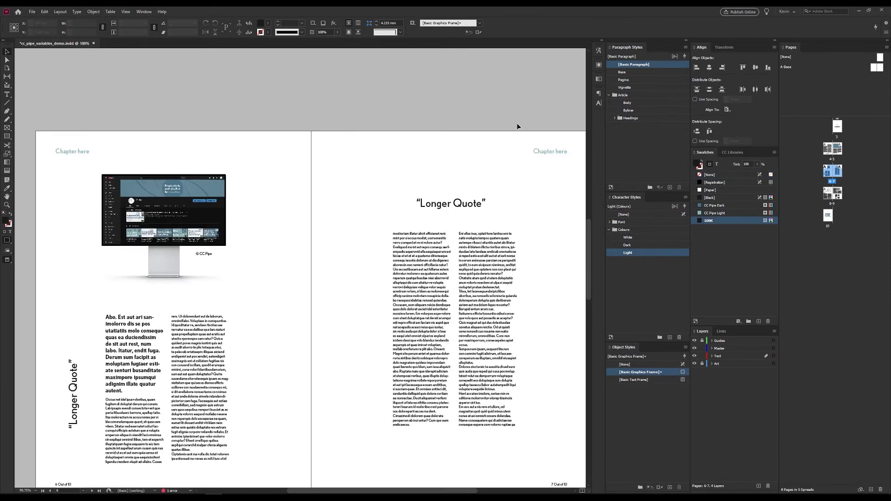
{"action": "left_click_drag", "start_coordinate": [517, 125], "coordinate": [493, 85]}
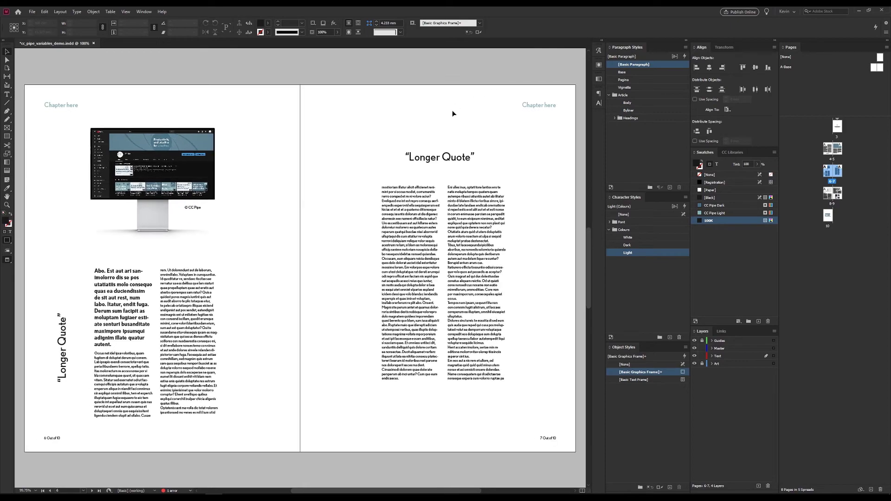
{"action": "key", "text": "alt+Page_Up"}
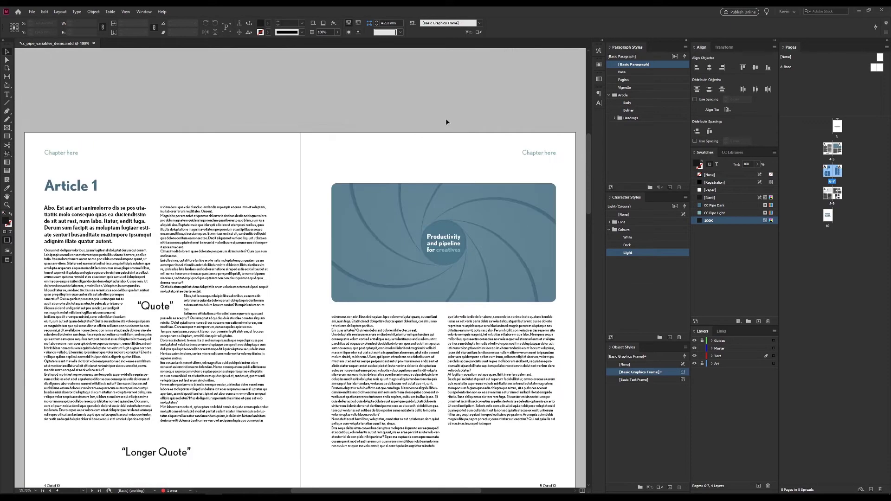
On the A-Base parent spread, delete the 'Chapter here' header text from both pages
{"action": "double_click", "coordinate": [879, 67]}
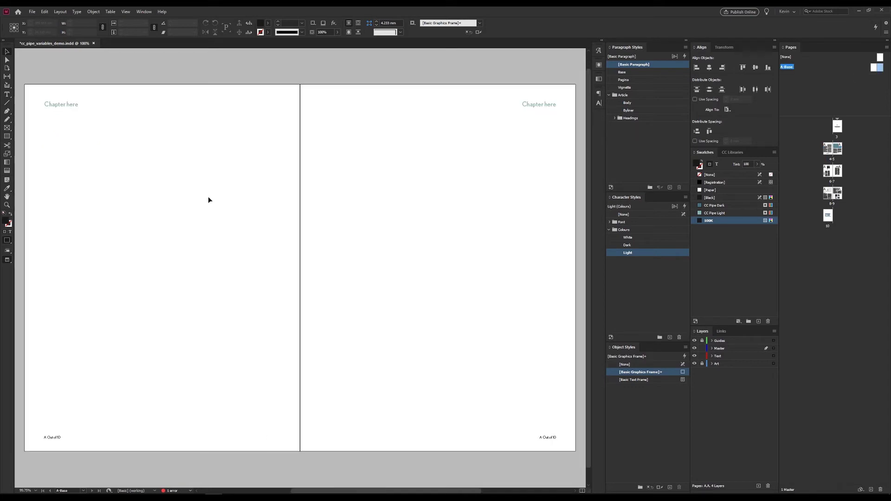
{"action": "triple_click", "coordinate": [526, 110]}
{"action": "key", "text": "BackSpace"}
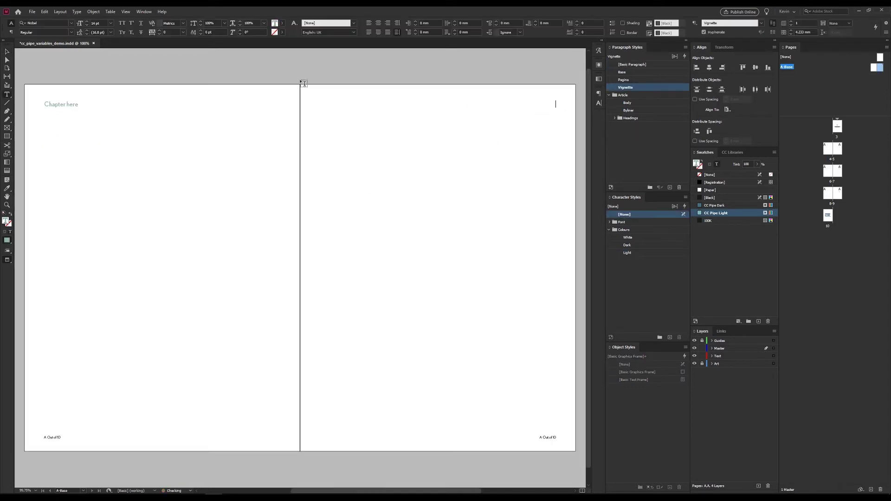
{"action": "triple_click", "coordinate": [63, 102]}
{"action": "key", "text": "BackSpace"}
Set the Running Header variable to use the H1 paragraph style and insert it in the header
{"action": "left_click", "coordinate": [77, 11]}
{"action": "mouse_move", "coordinate": [138, 197]}
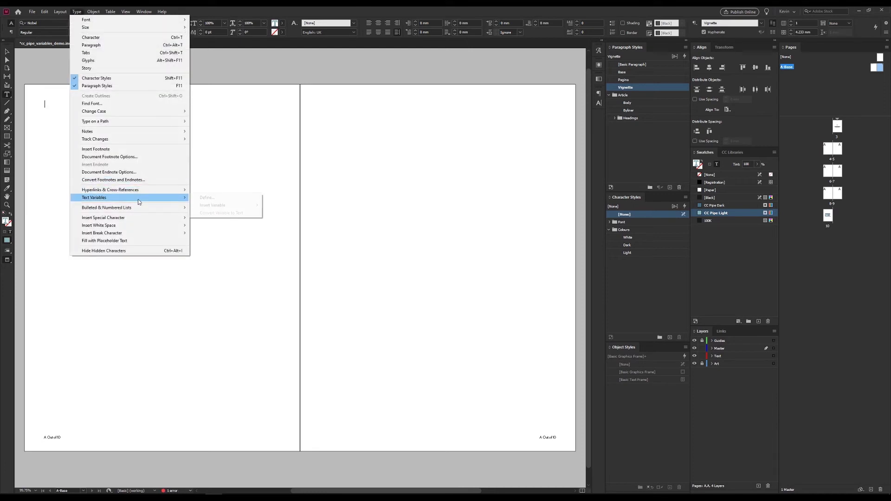
{"action": "left_click", "coordinate": [204, 198]}
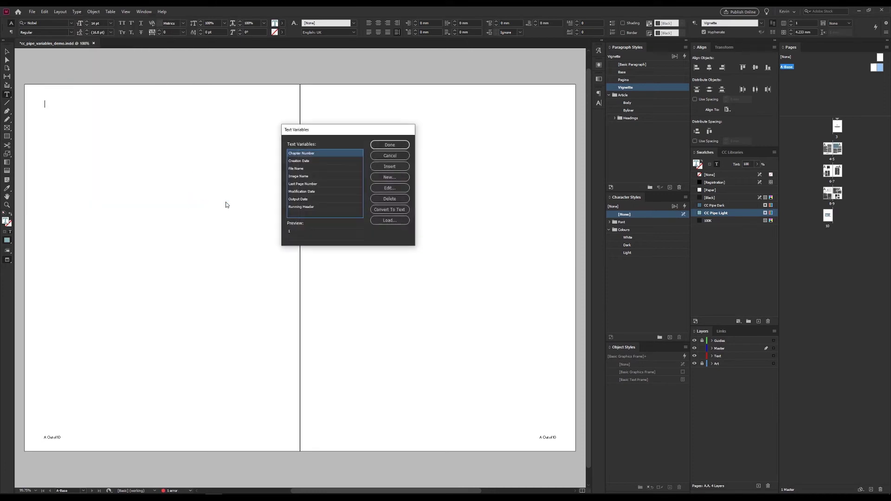
{"action": "left_click", "coordinate": [297, 207]}
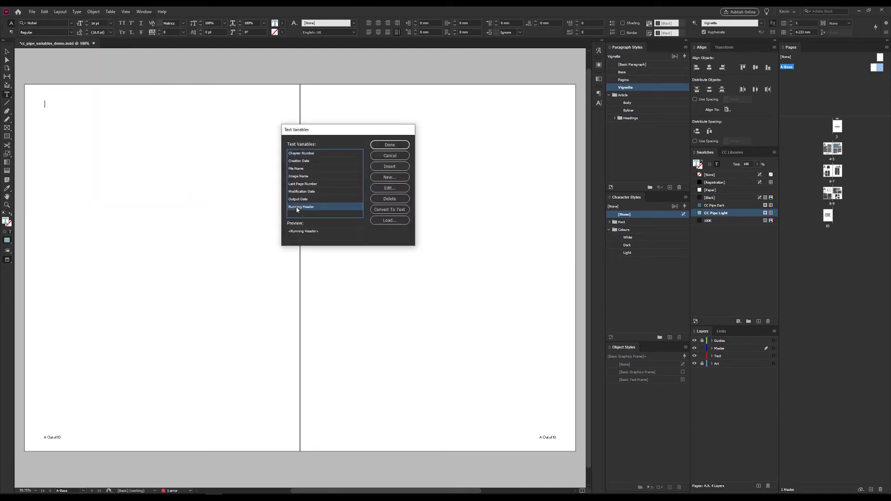
{"action": "left_click", "coordinate": [389, 188]}
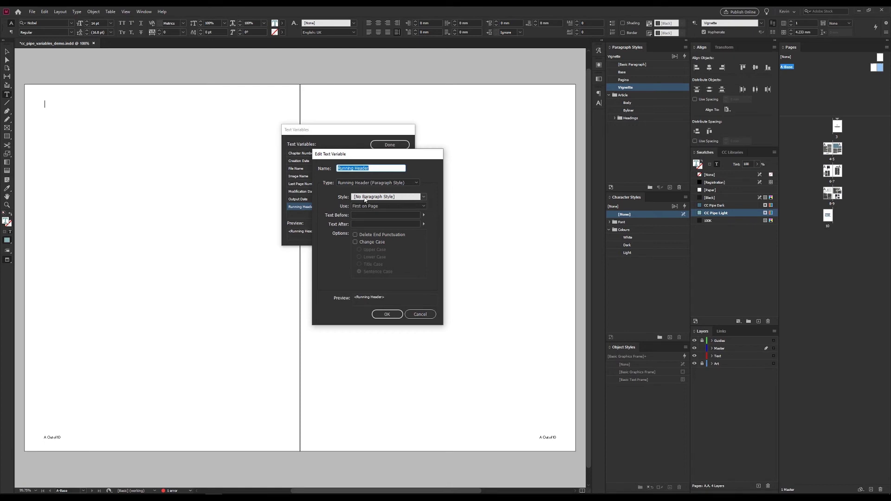
{"action": "left_click", "coordinate": [365, 200]}
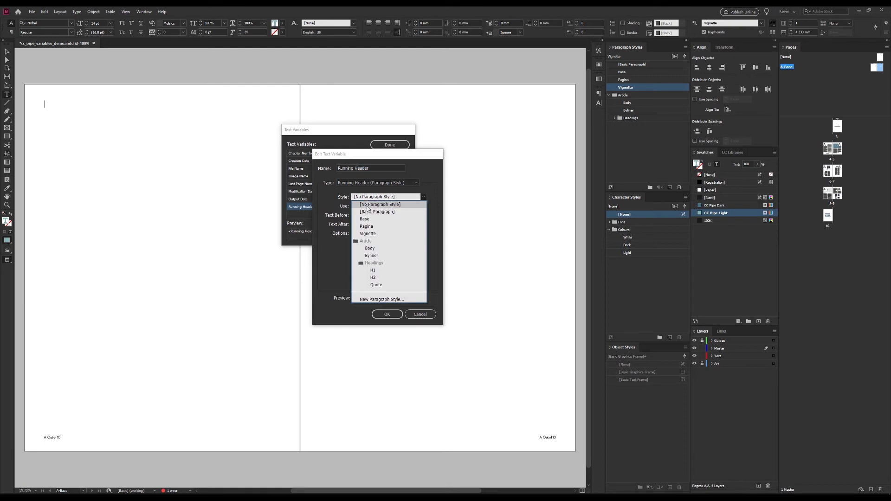
{"action": "left_click", "coordinate": [372, 271]}
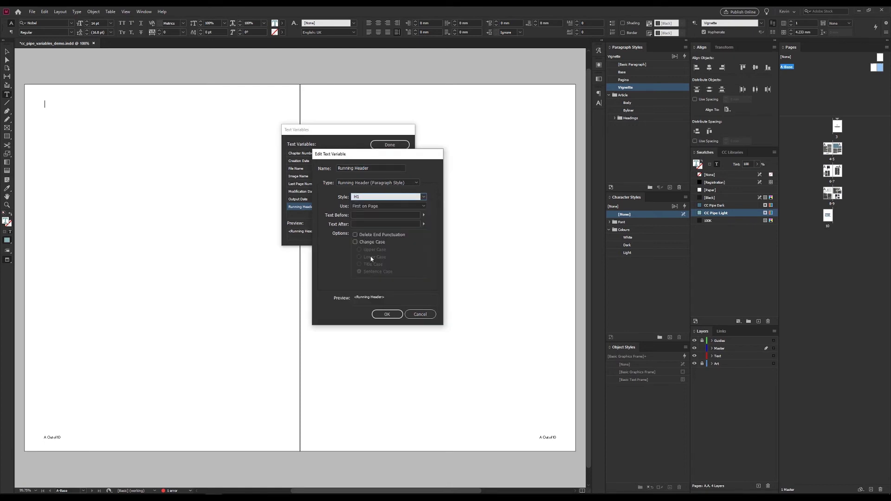
{"action": "left_click", "coordinate": [387, 314]}
{"action": "left_click", "coordinate": [389, 166]}
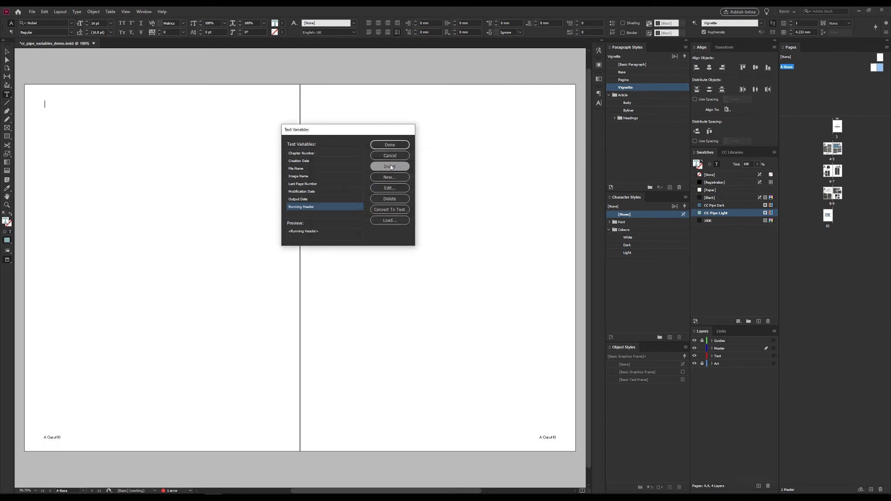
{"action": "left_click", "coordinate": [389, 145]}
Return to spread 4–5 in preview mode to see the 'Article 1' running headers
{"action": "key", "text": "ctrl+a"}
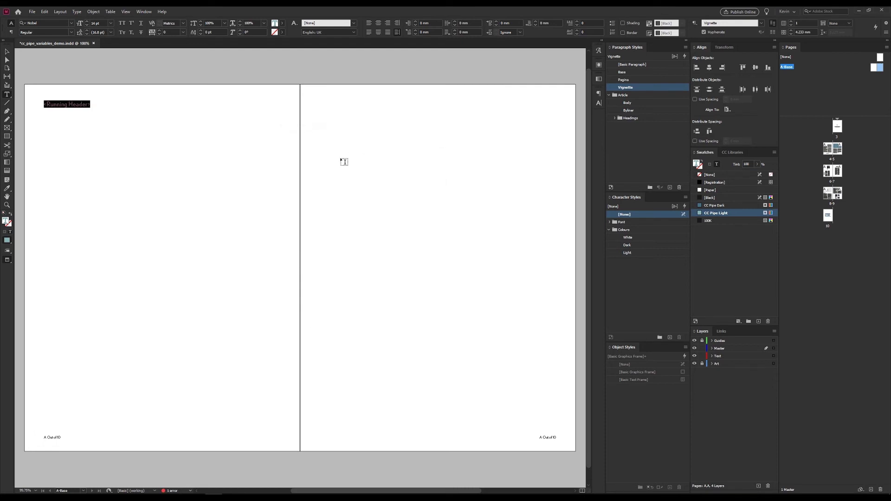
{"action": "key", "text": "Escape"}
{"action": "key", "text": "w"}
{"action": "left_click", "coordinate": [527, 105]}
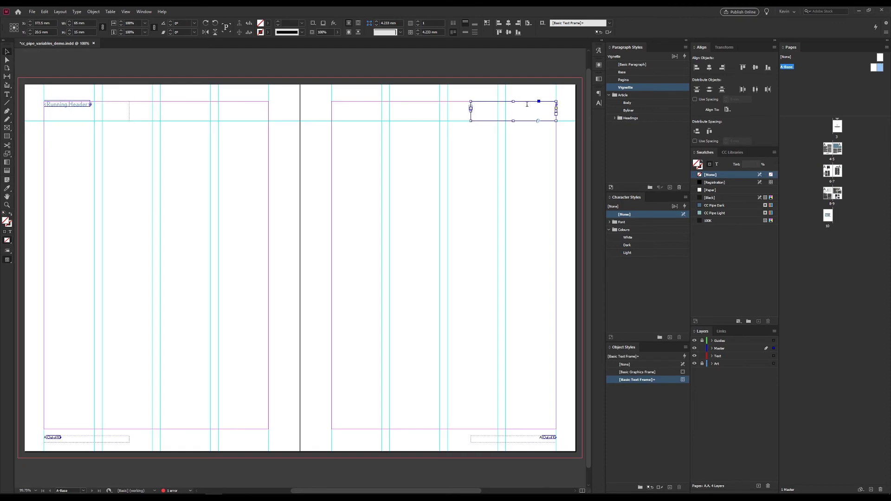
{"action": "double_click", "coordinate": [832, 148]}
{"action": "key", "text": "w"}
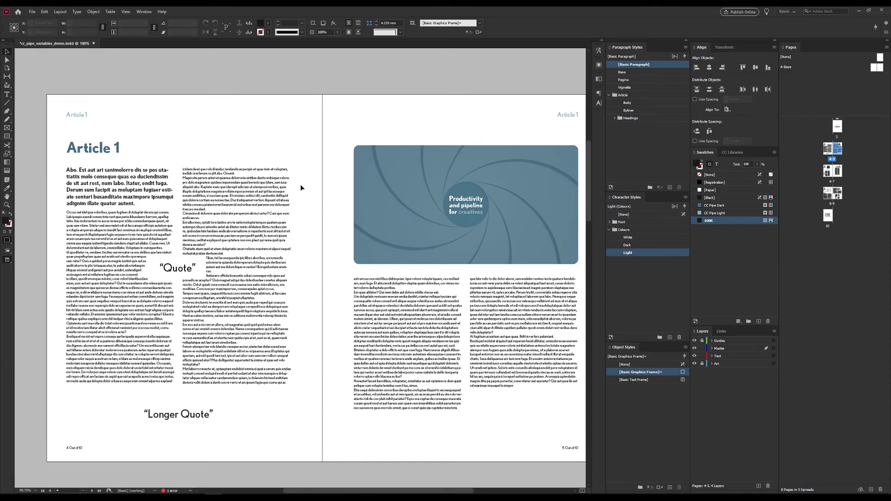
Scroll down to spread 8–9 and fit it in the window to check the 'Article 2' headers
{"action": "scroll", "coordinate": [265, 186], "scroll_direction": "down", "scroll_amount": 15}
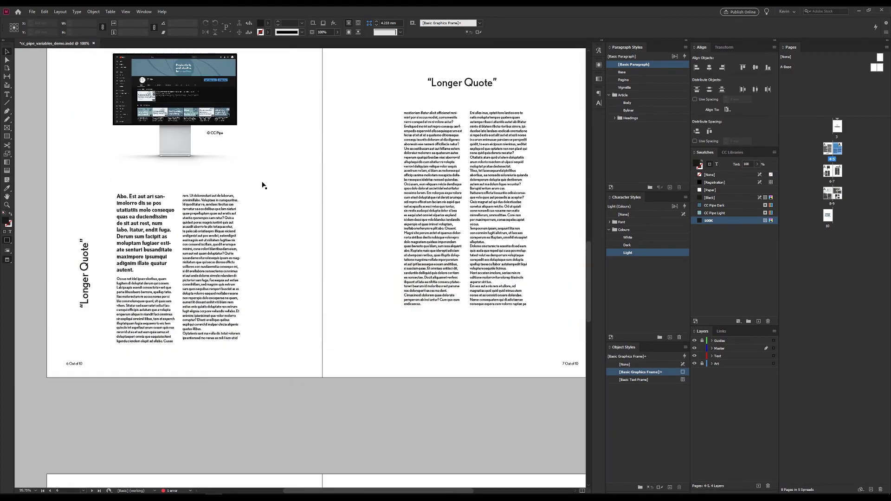
{"action": "scroll", "coordinate": [263, 185], "scroll_direction": "down", "scroll_amount": 5}
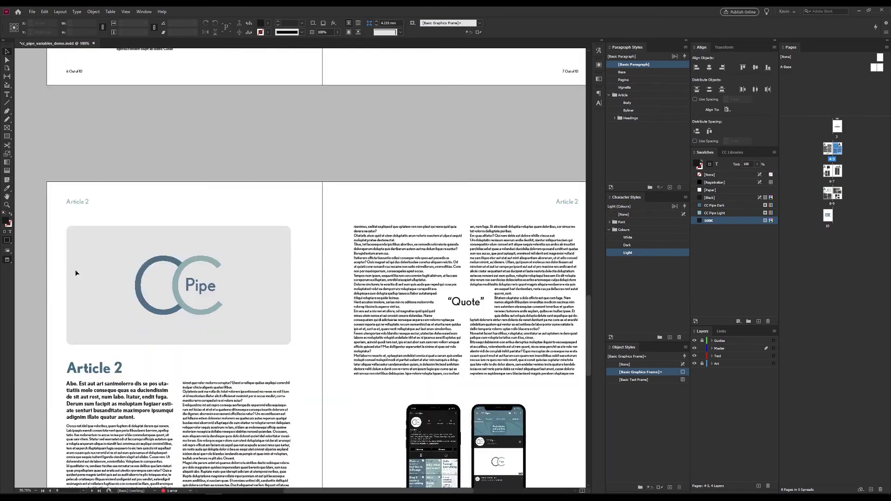
{"action": "scroll", "coordinate": [103, 324], "scroll_direction": "up", "scroll_amount": 10}
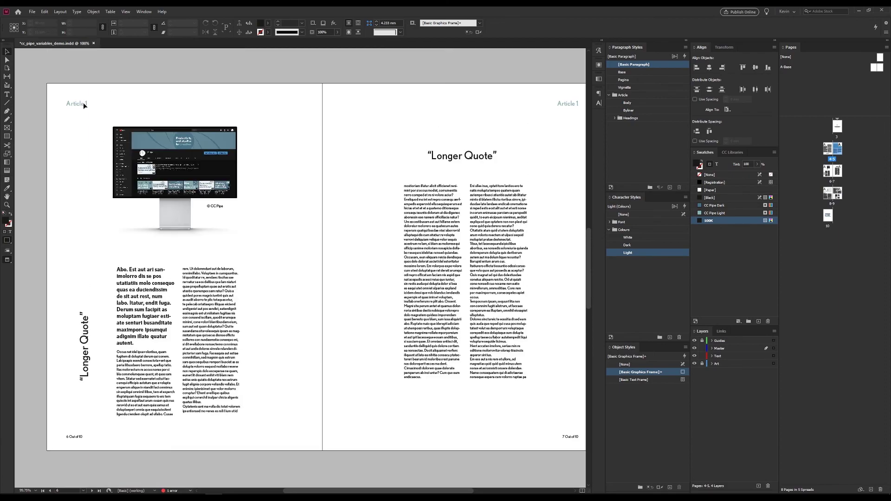
{"action": "scroll", "coordinate": [116, 218], "scroll_direction": "down", "scroll_amount": 9}
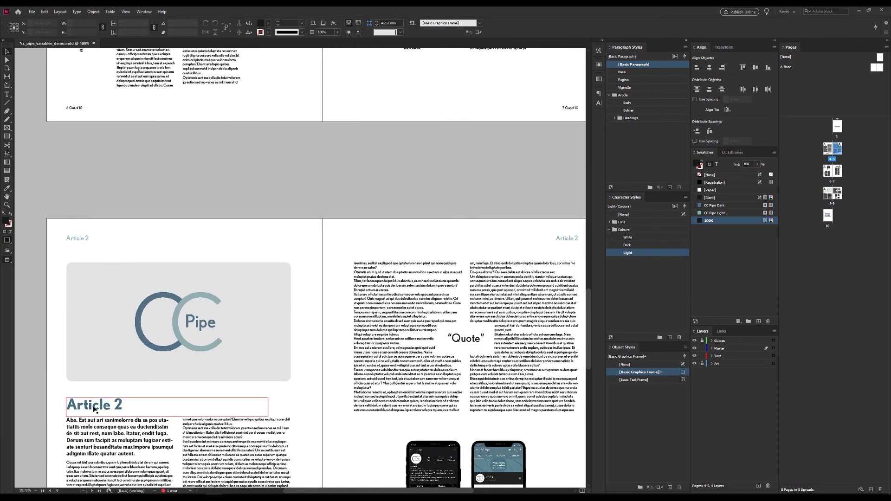
{"action": "scroll", "coordinate": [157, 201], "scroll_direction": "down", "scroll_amount": 2}
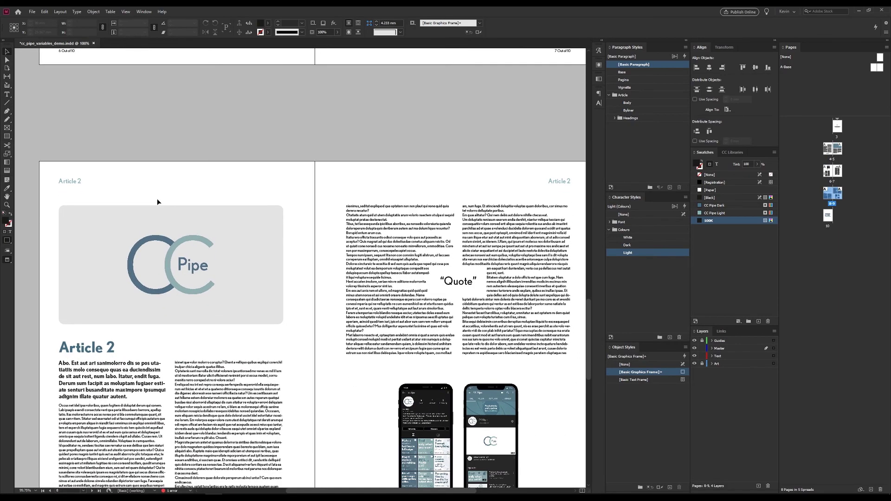
{"action": "key", "text": "ctrl+alt+0"}
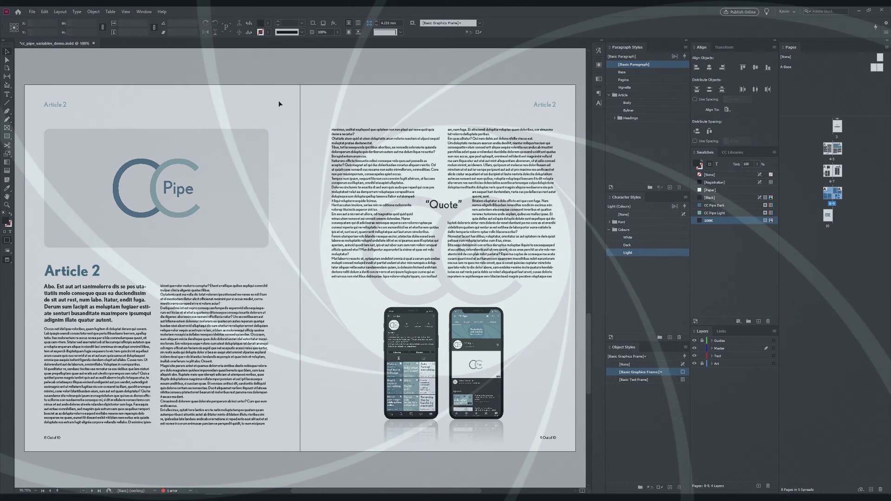